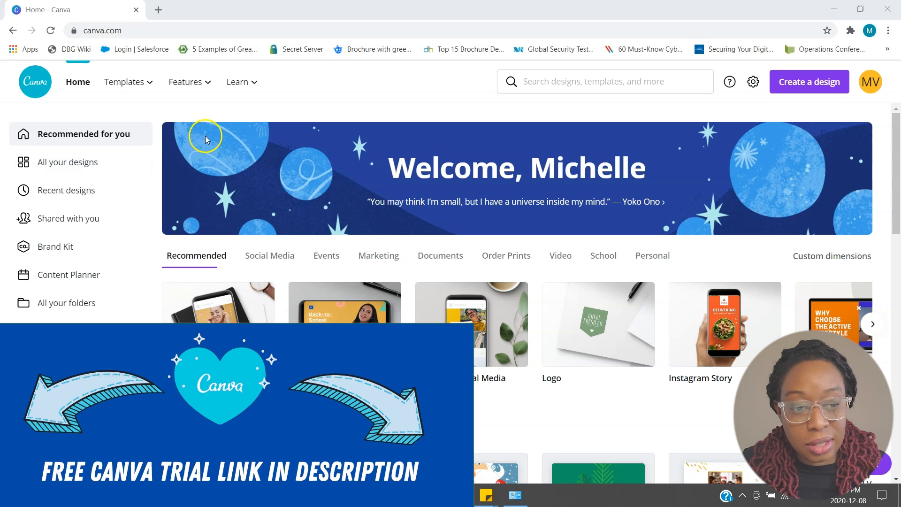
- Search the design library for "christmas" and choose the suggested Christmas Card format (7 × 5 in)
left_click(565, 82)
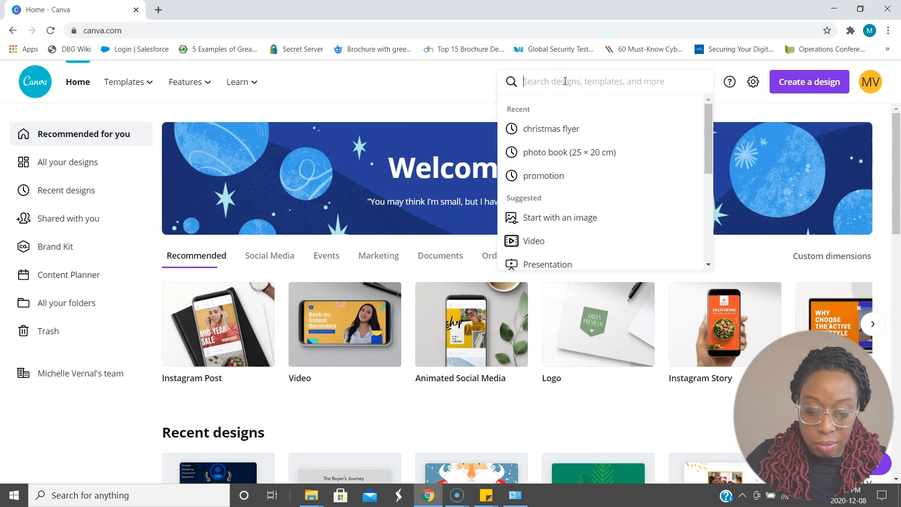
type("chri")
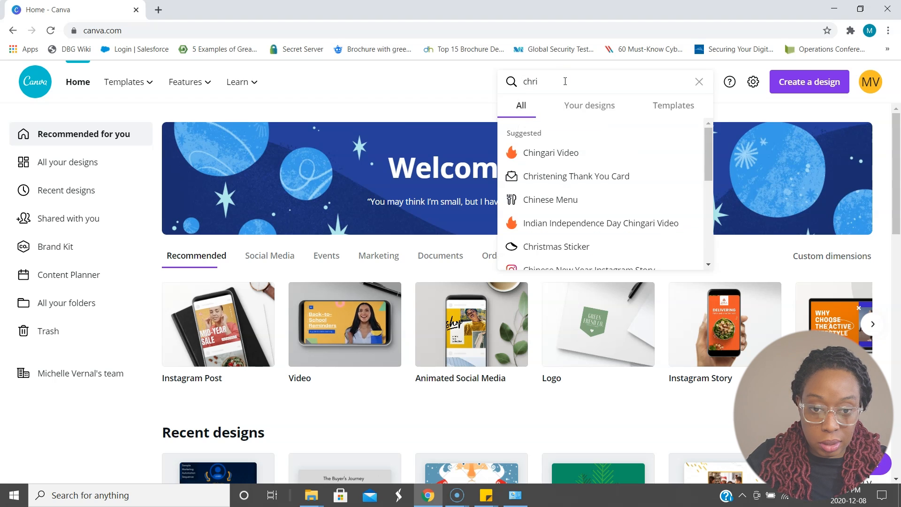
type("stmas")
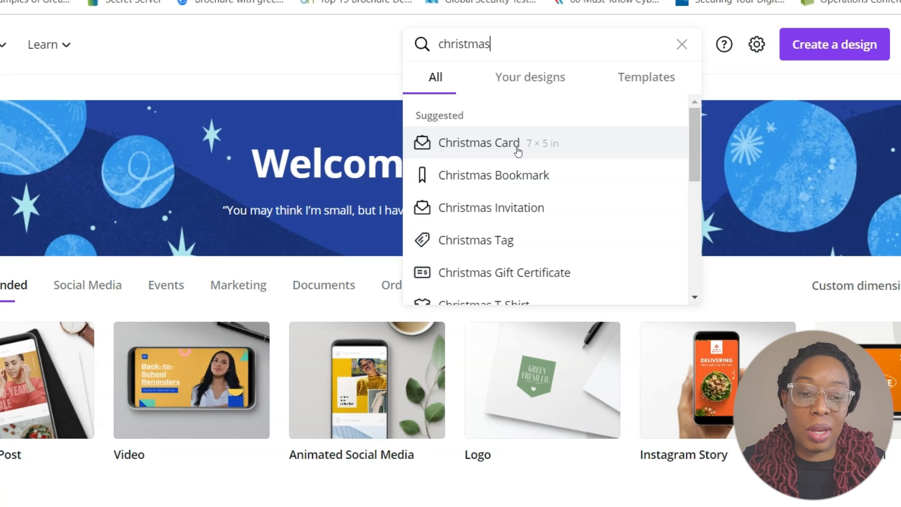
left_click(516, 147)
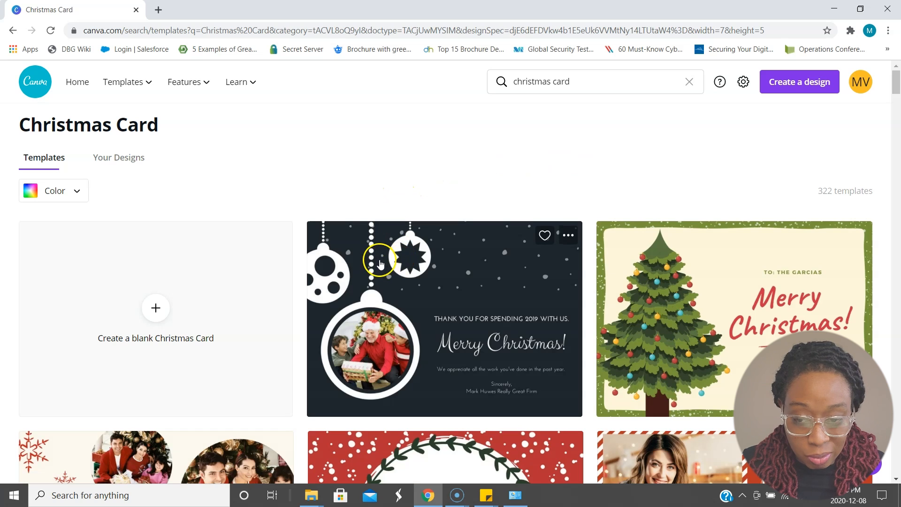
- Browse the Christmas Card templates to compare the available photo, illustrated and text-based designs
scroll(380, 262, "down", 1)
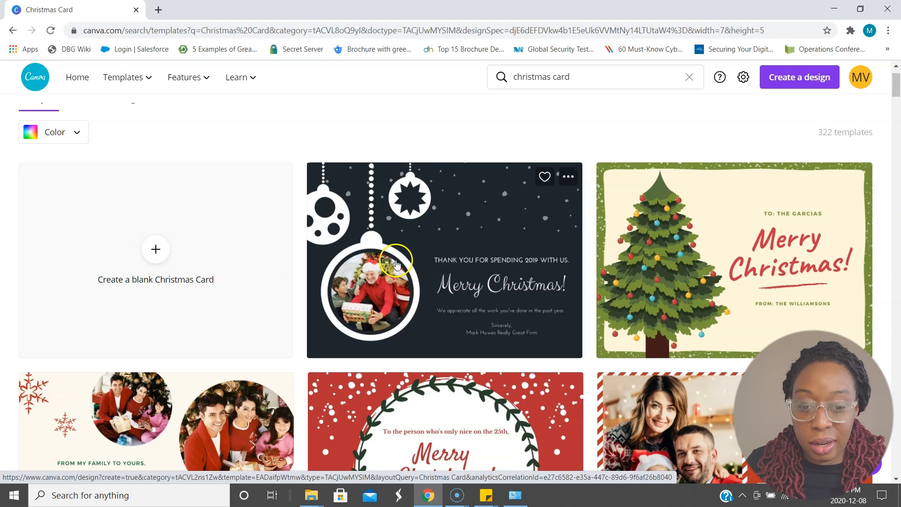
scroll(485, 267, "down", 2)
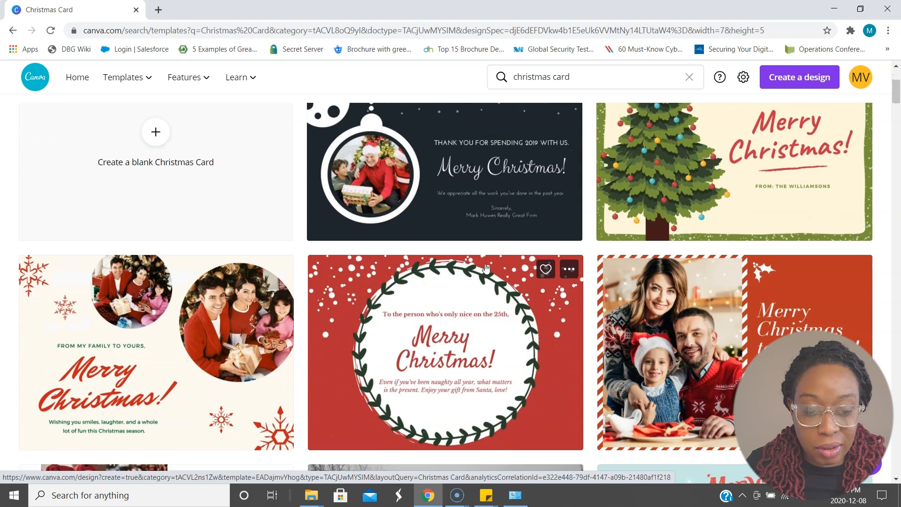
scroll(486, 267, "down", 2)
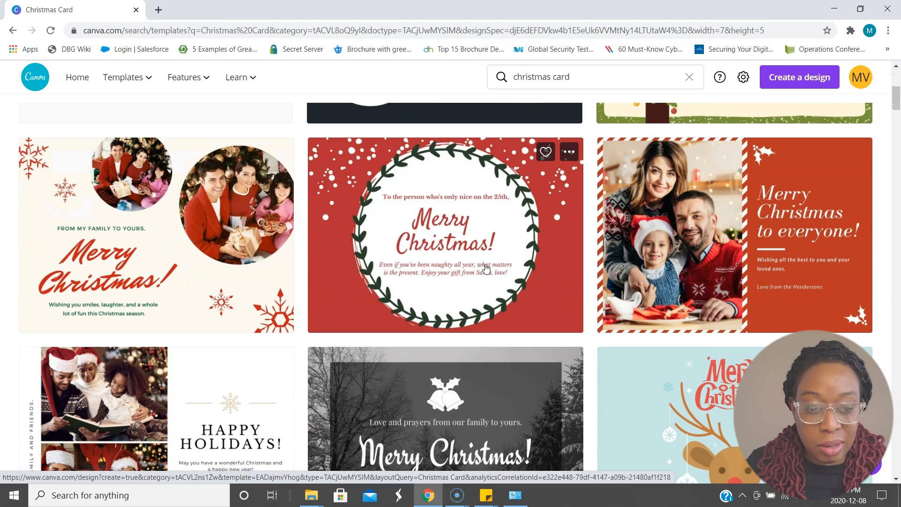
scroll(486, 267, "down", 2)
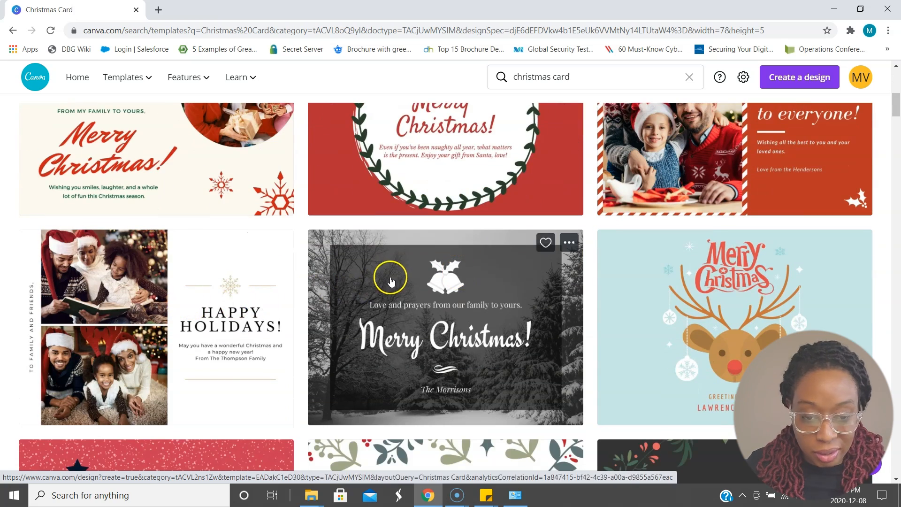
scroll(391, 280, "down", 4)
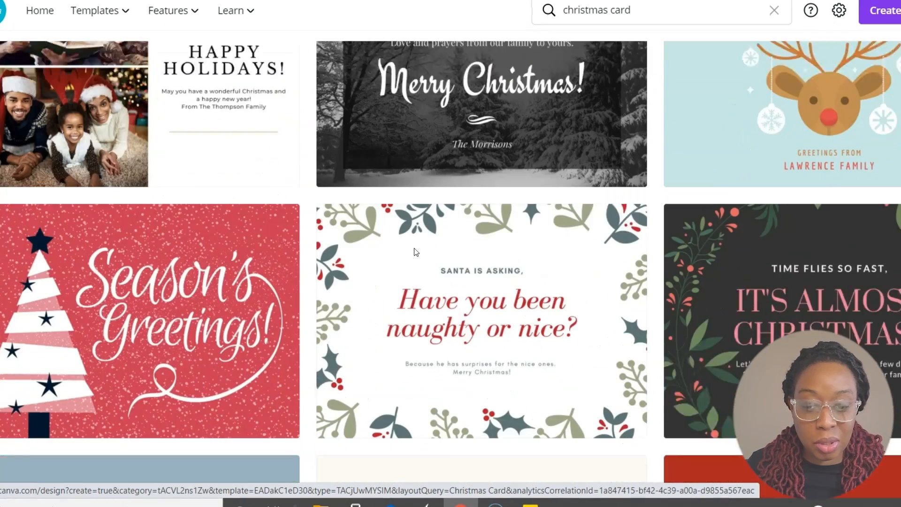
scroll(414, 252, "down", 1)
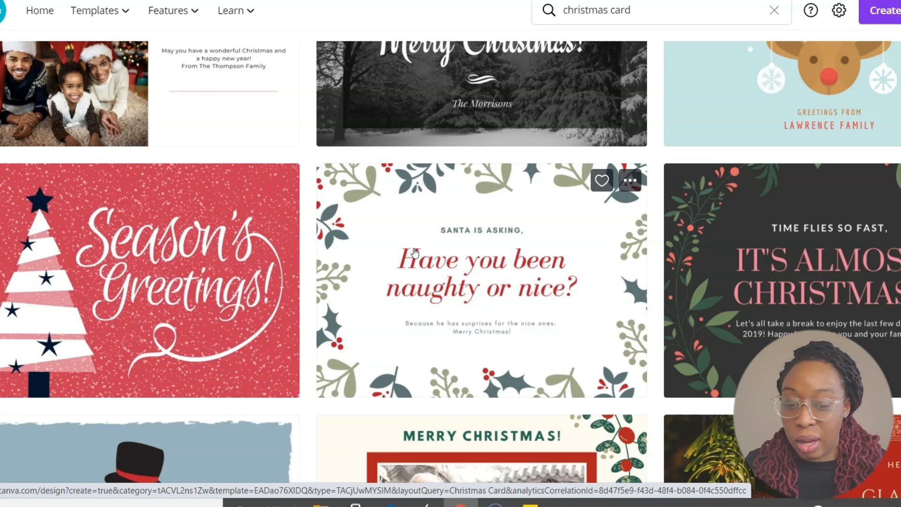
scroll(414, 252, "up", 8)
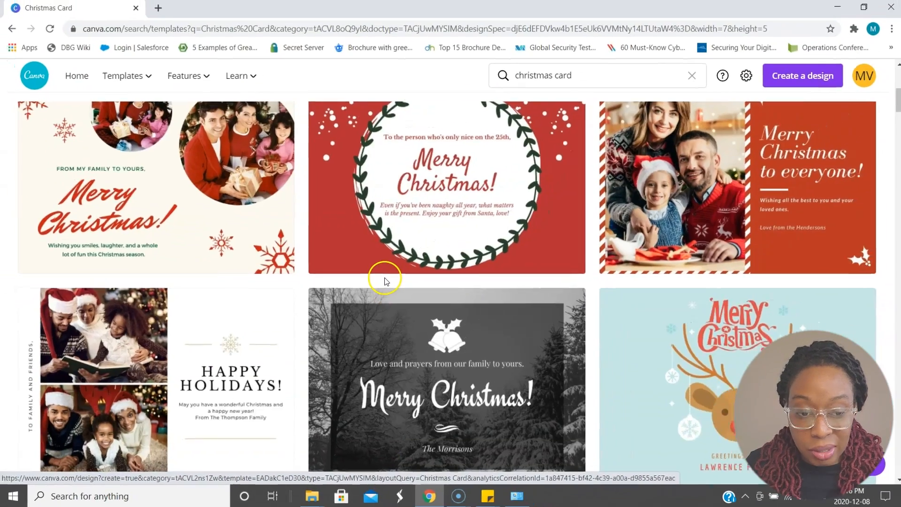
scroll(403, 256, "down", 6)
scroll(380, 284, "down", 12)
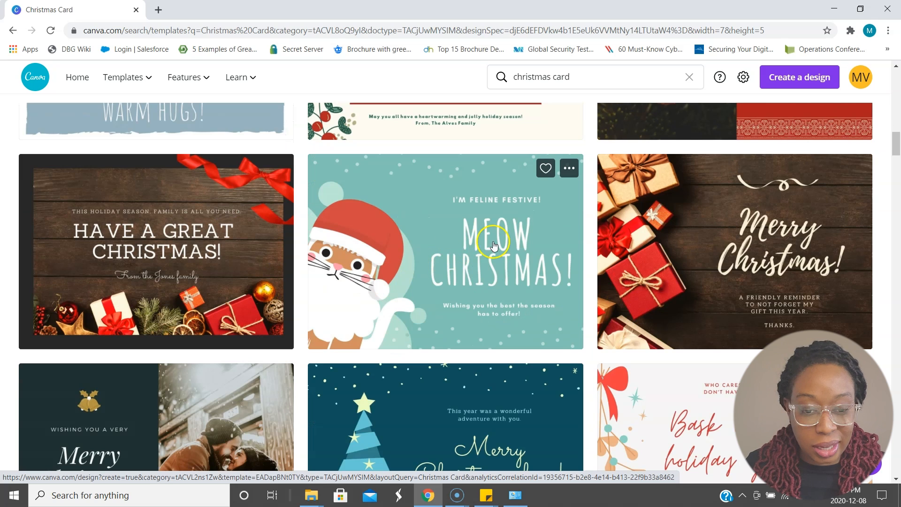
scroll(420, 258, "down", 1)
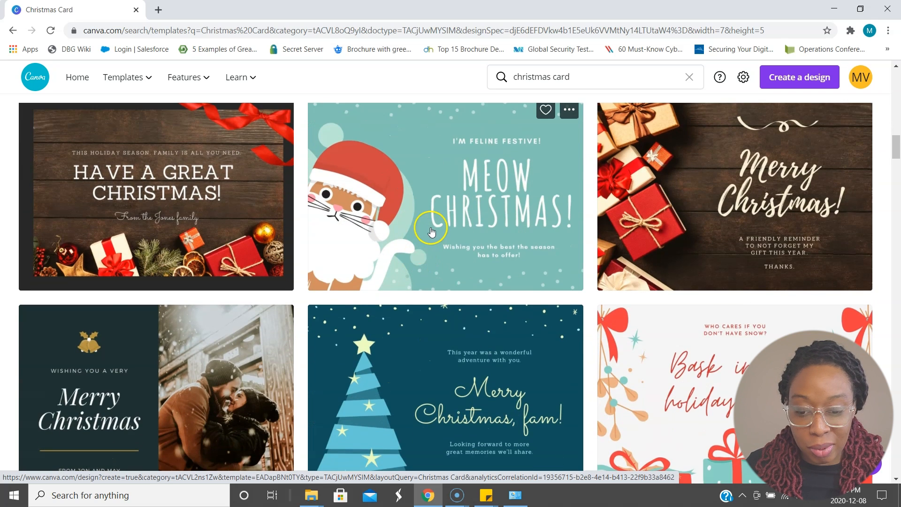
scroll(409, 232, "down", 5)
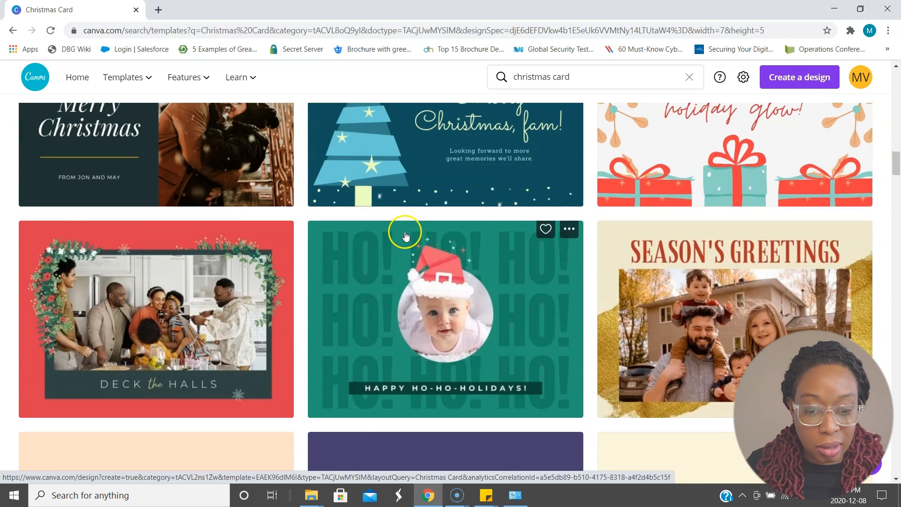
scroll(458, 278, "down", 5)
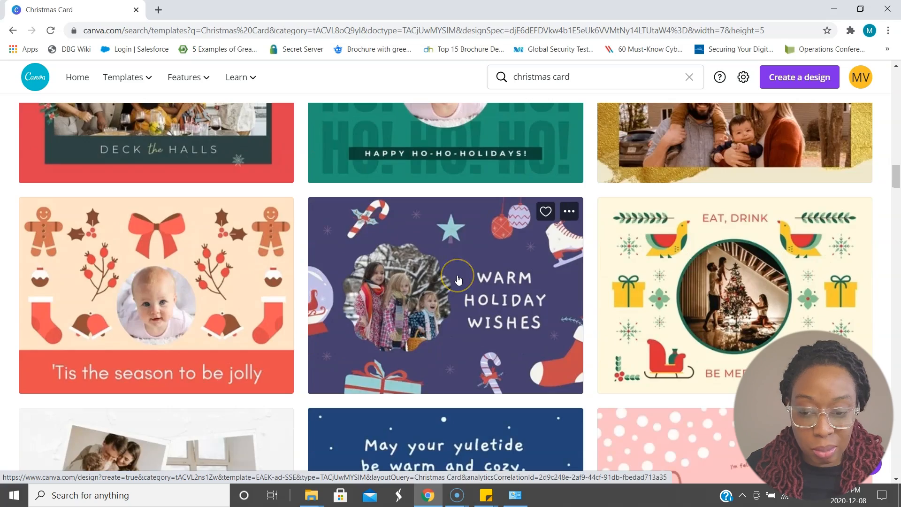
scroll(459, 279, "down", 4)
scroll(458, 280, "up", 8)
scroll(458, 280, "up", 5)
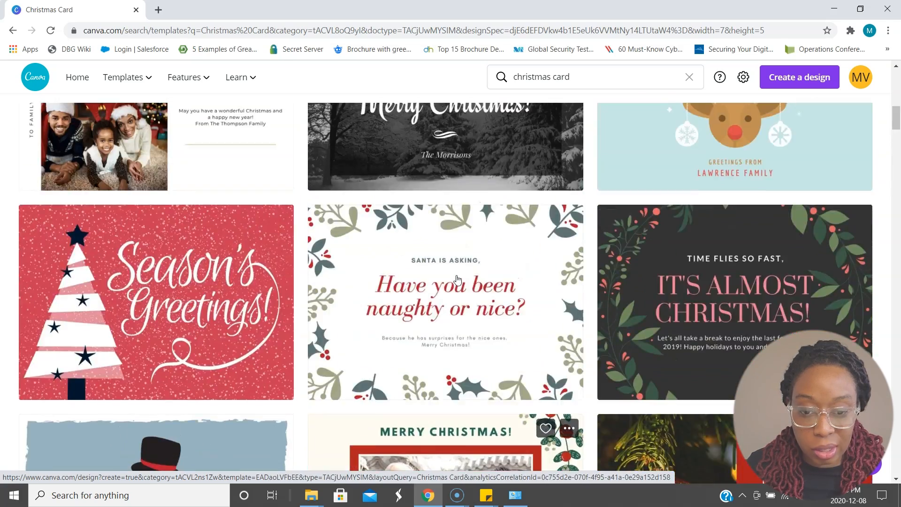
scroll(457, 281, "up", 6)
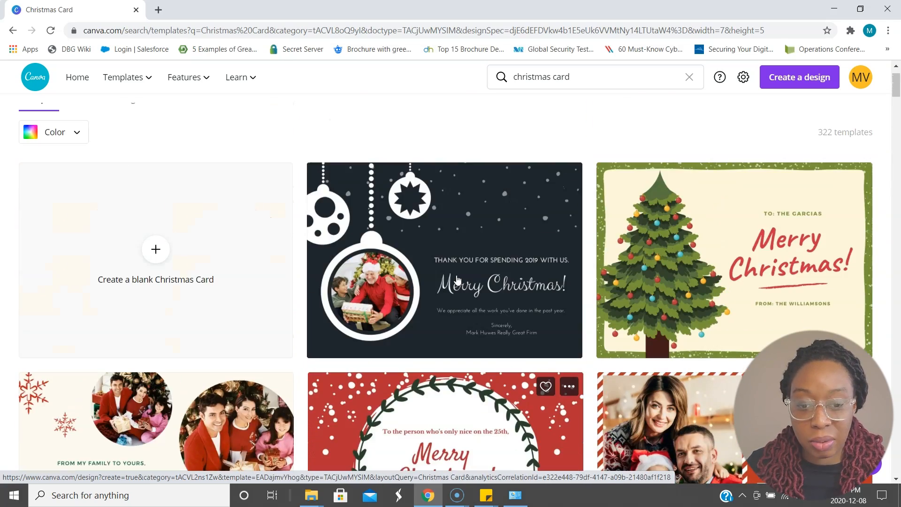
- Open the red snowy "Season's Greetings!" template with the white striped Christmas tree for editing
scroll(457, 280, "down", 4)
scroll(457, 281, "down", 3)
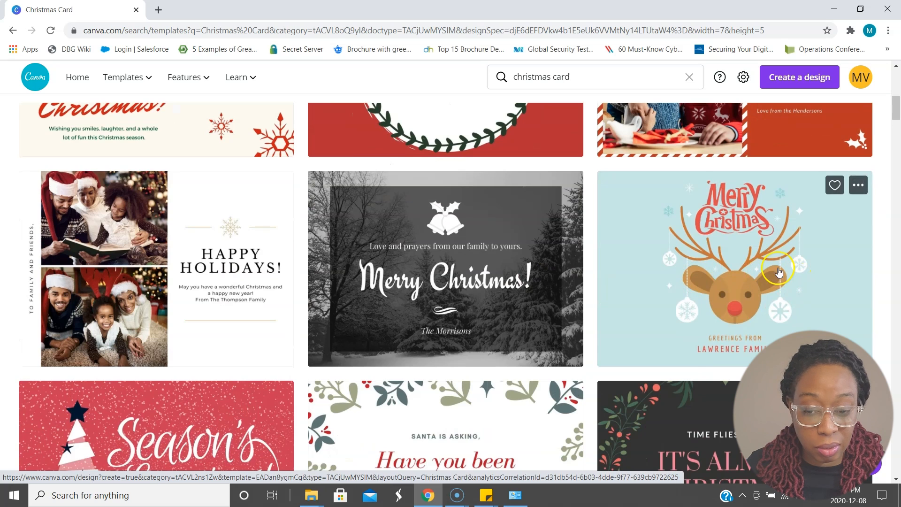
scroll(322, 302, "down", 3)
left_click(240, 308)
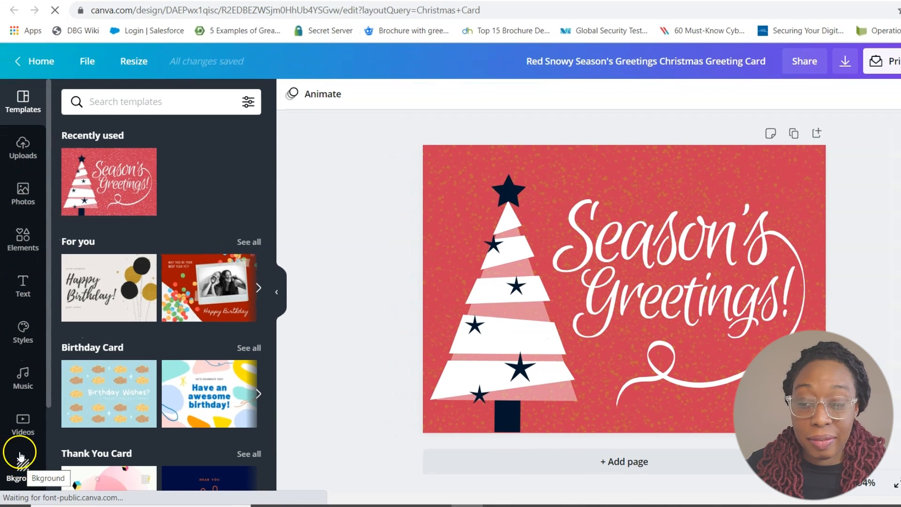
- Look through the uploaded images, stock photos, graphic elements and text styles available for the card
left_click(22, 153)
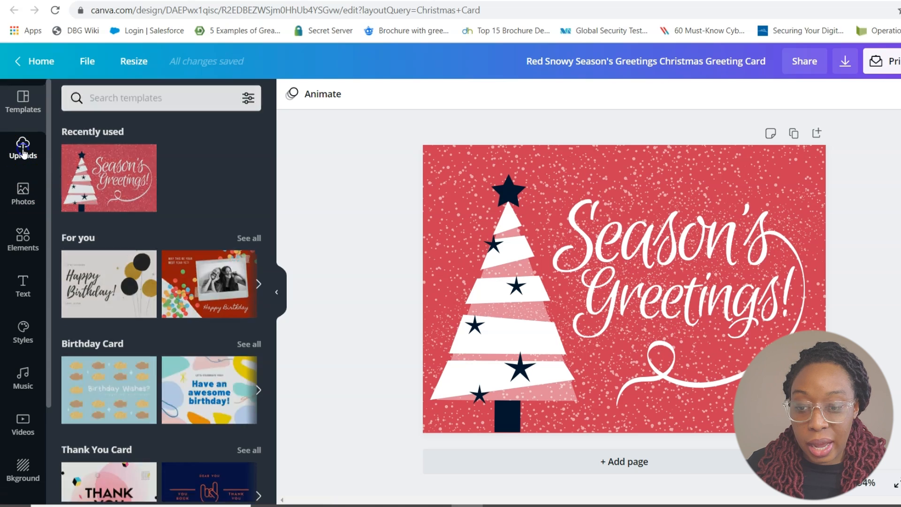
left_click(24, 201)
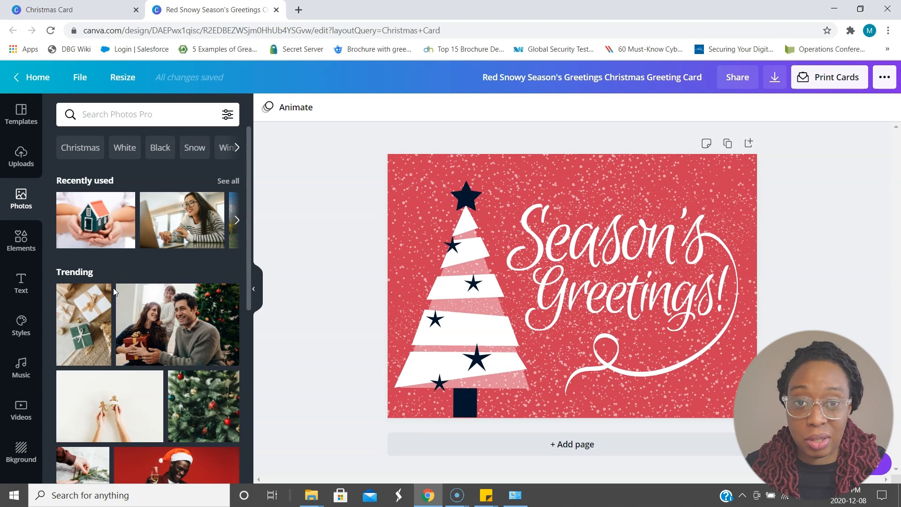
left_click(31, 244)
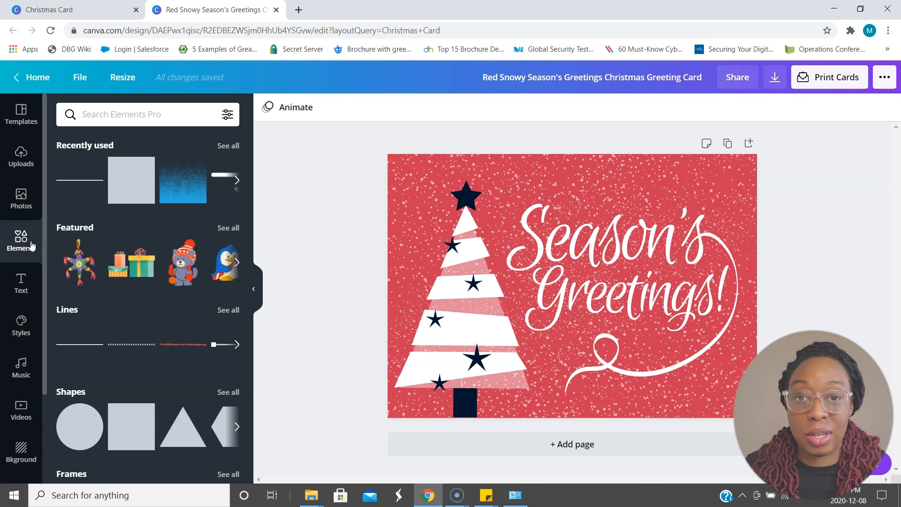
left_click(19, 284)
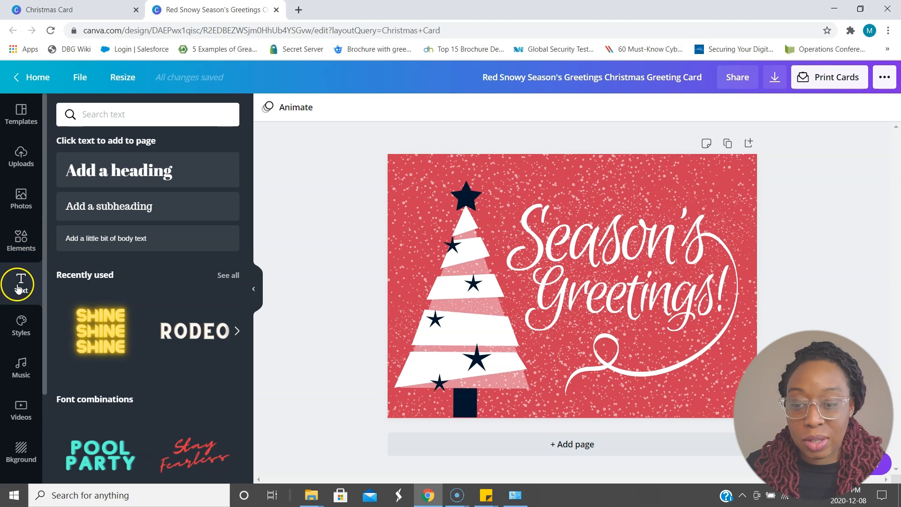
scroll(126, 259, "down", 4)
scroll(126, 260, "up", 2)
scroll(125, 259, "down", 8)
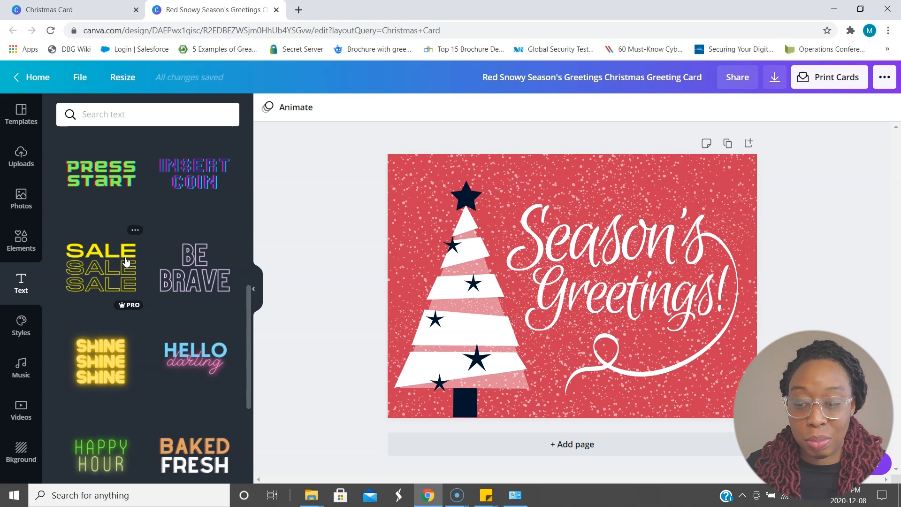
scroll(126, 258, "up", 10)
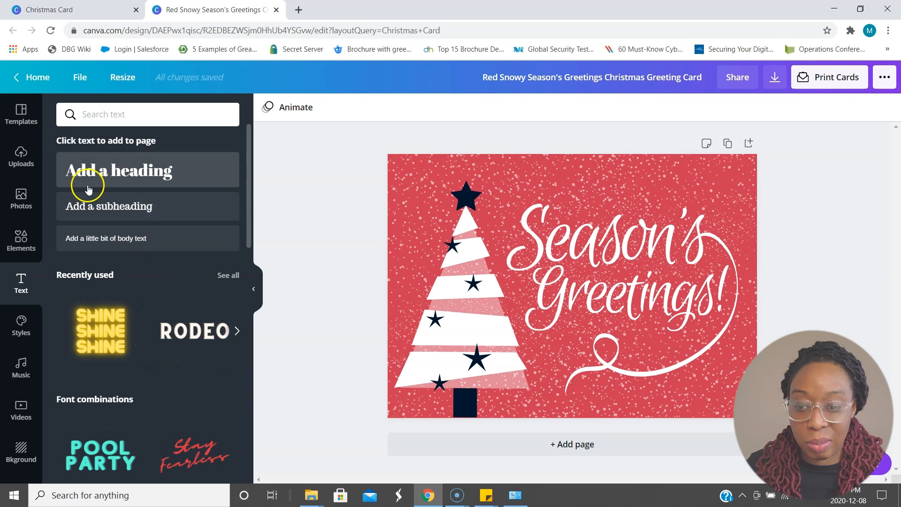
- Look through the font and color styles, music tracks, videos and backgrounds available for the card
left_click(21, 319)
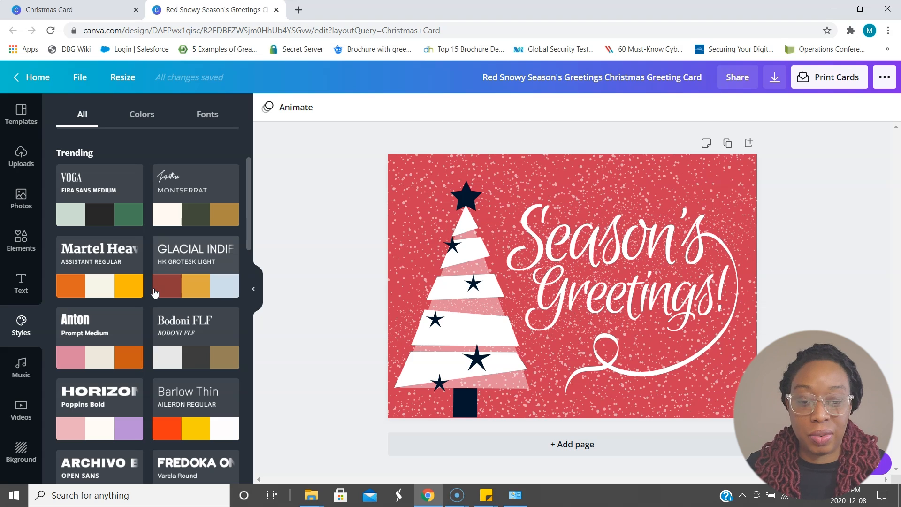
scroll(154, 294, "down", 5)
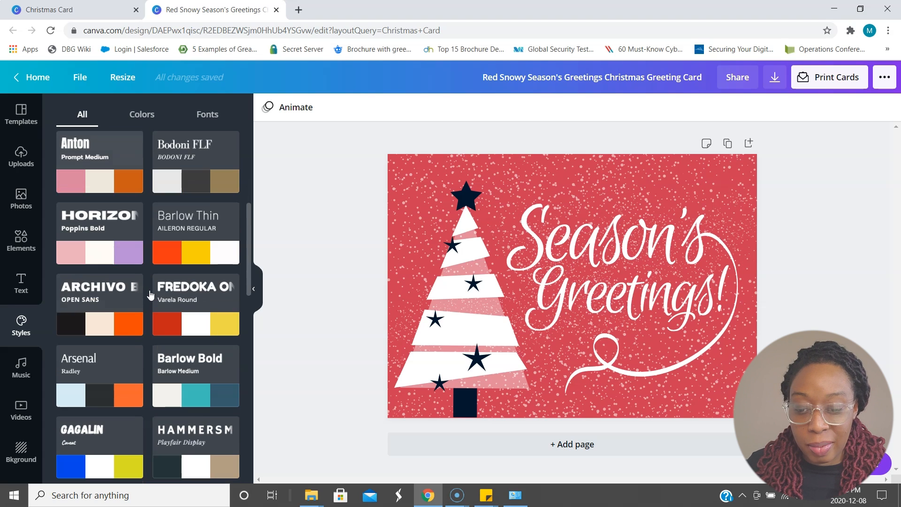
scroll(152, 295, "up", 8)
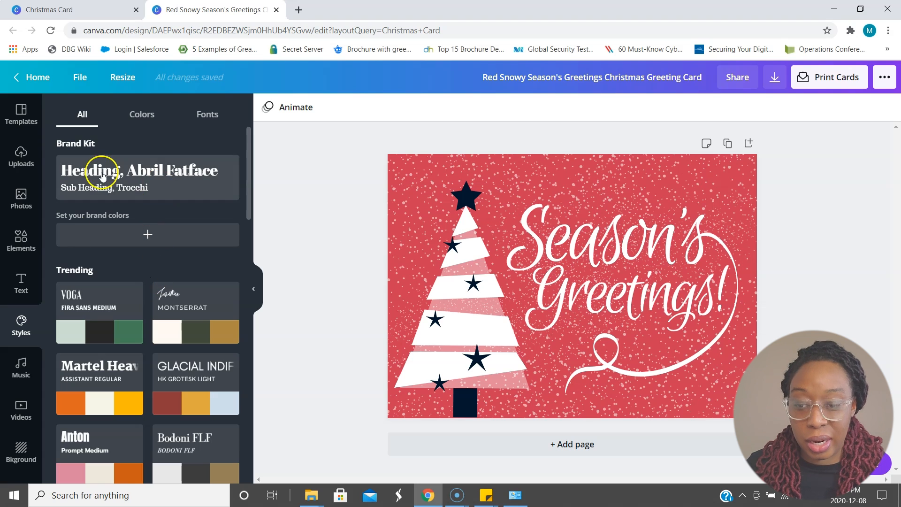
left_click(19, 372)
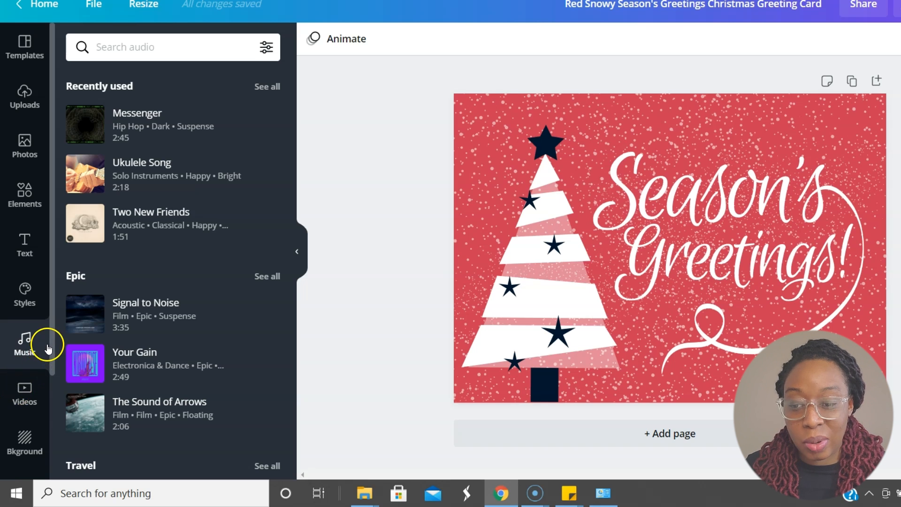
left_click(19, 399)
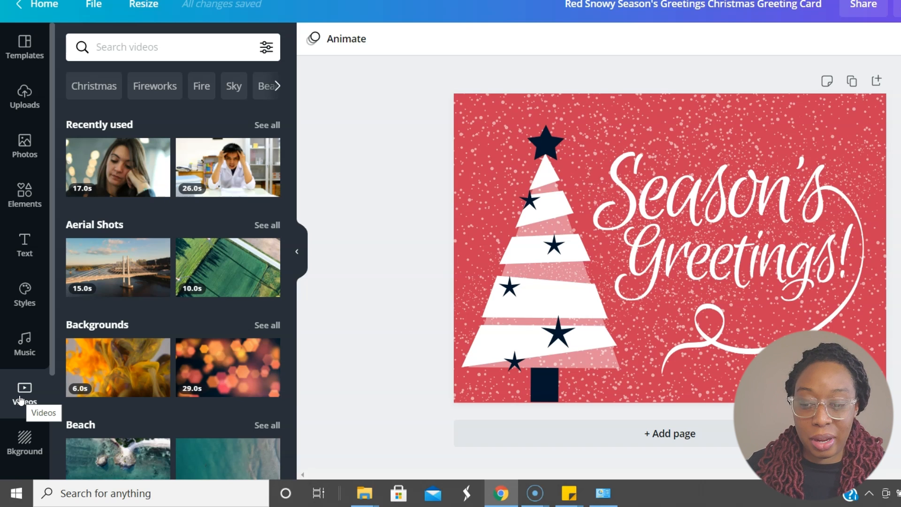
scroll(125, 327, "down", 3)
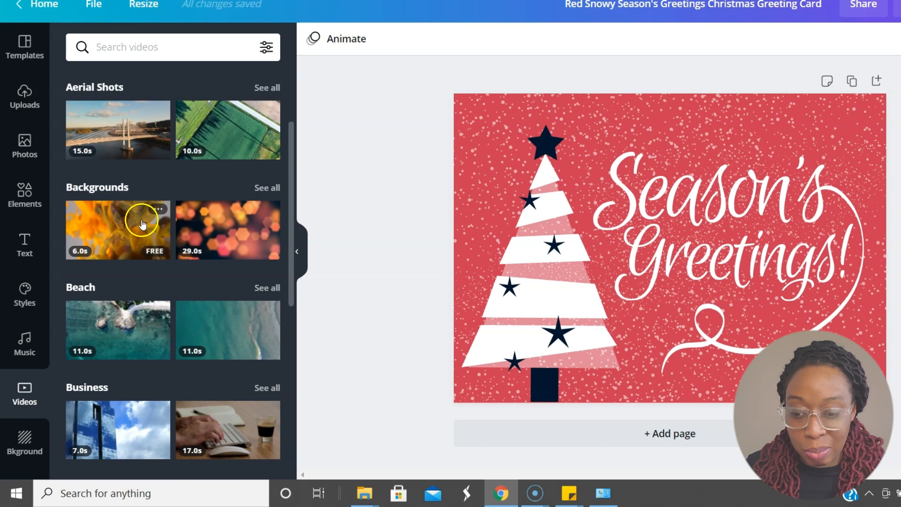
scroll(101, 249, "up", 3)
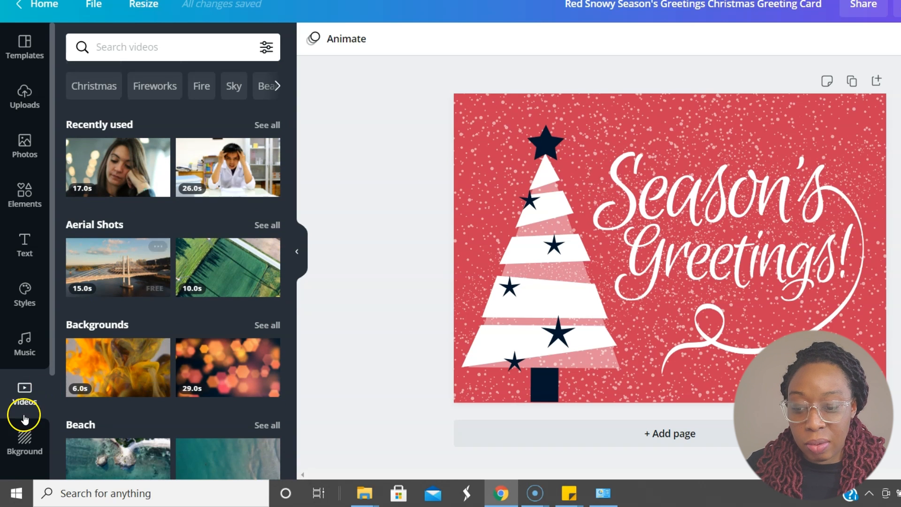
left_click(26, 448)
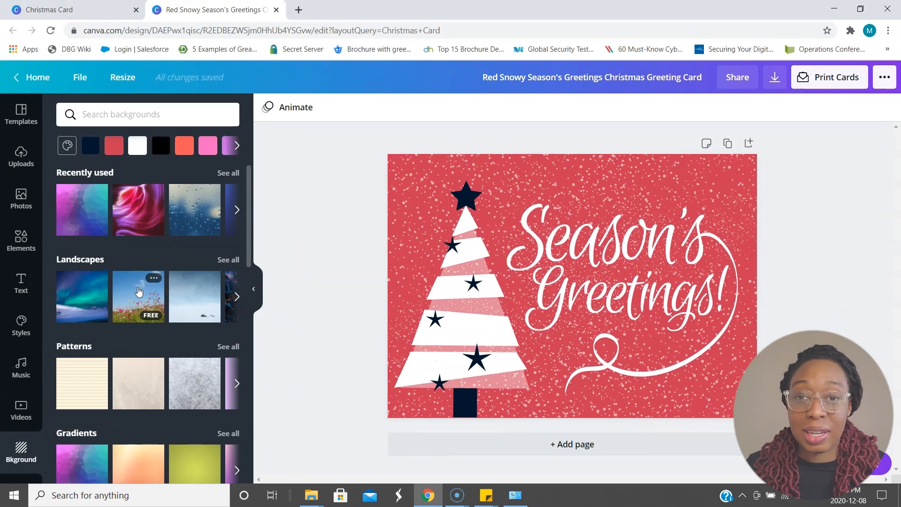
- Move the "Season's Greetings!" lettering straight up, close to the card's upper edge
left_click(583, 297)
left_click(451, 298)
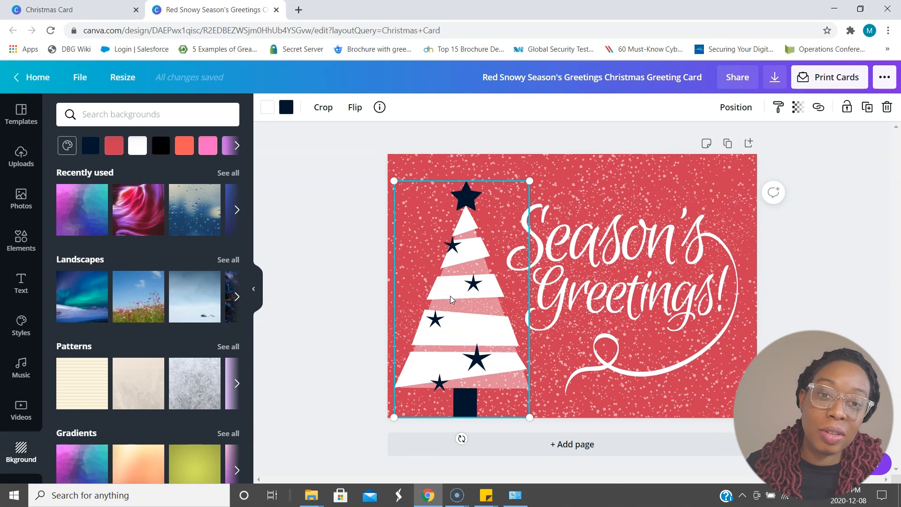
left_click(607, 282)
left_click_drag(612, 245, 608, 202)
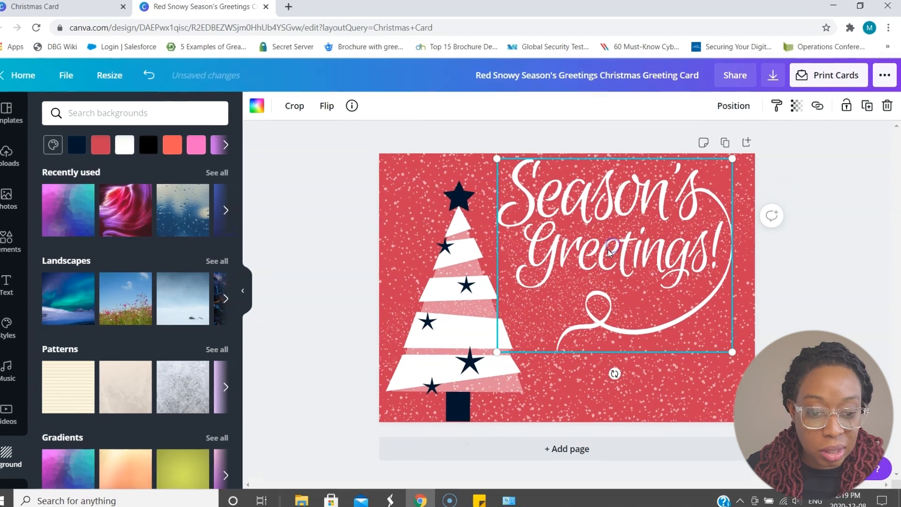
- Move the "Season's Greetings!" lettering slightly down from the card's upper edge and look through its position and transparency options
left_click_drag(616, 235, 597, 249)
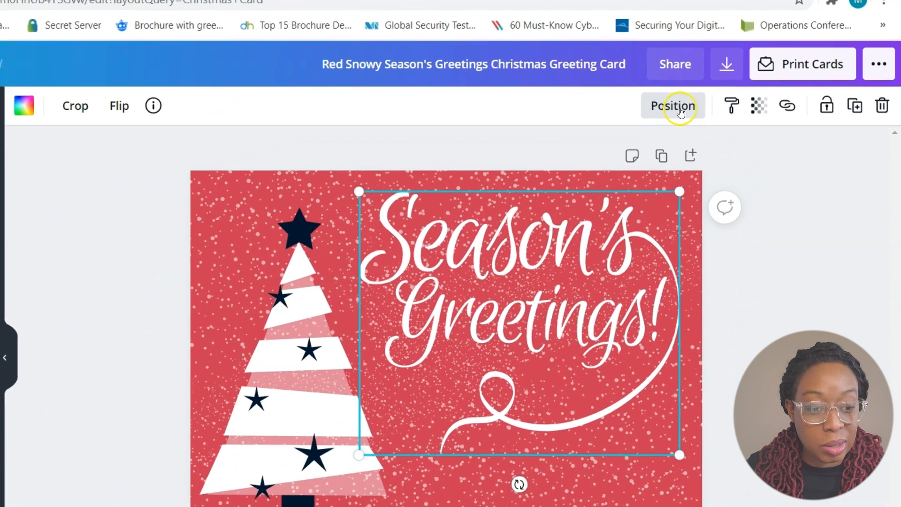
left_click(711, 91)
left_click(582, 174)
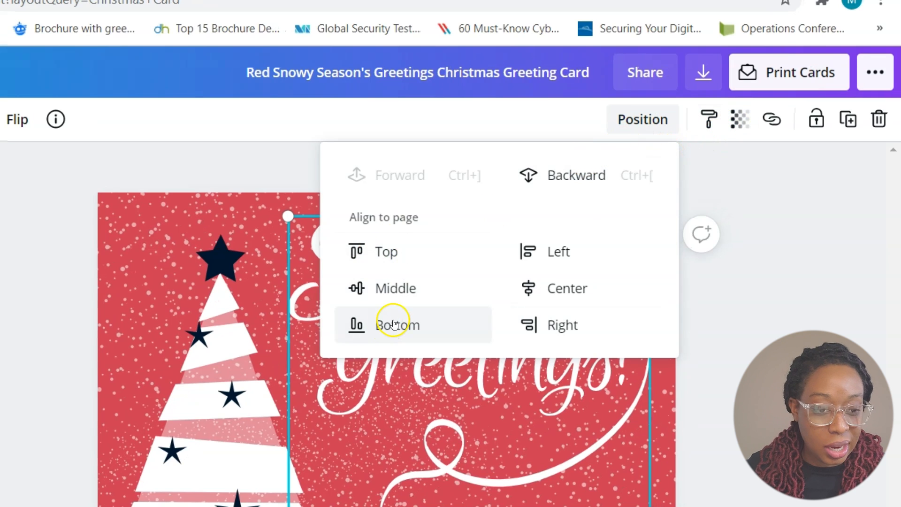
left_click(739, 119)
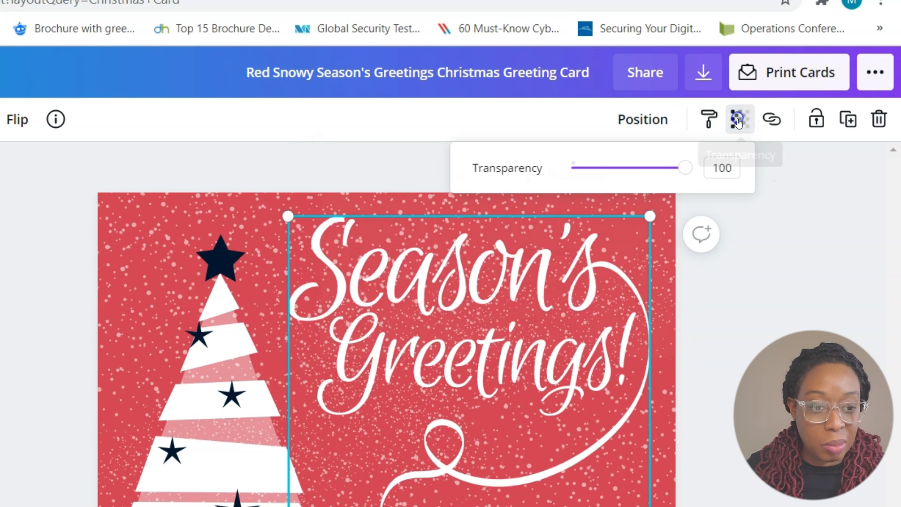
mouse_move(680, 174)
left_mouse_down()
mouse_move(565, 177)
mouse_move(680, 181)
left_mouse_up()
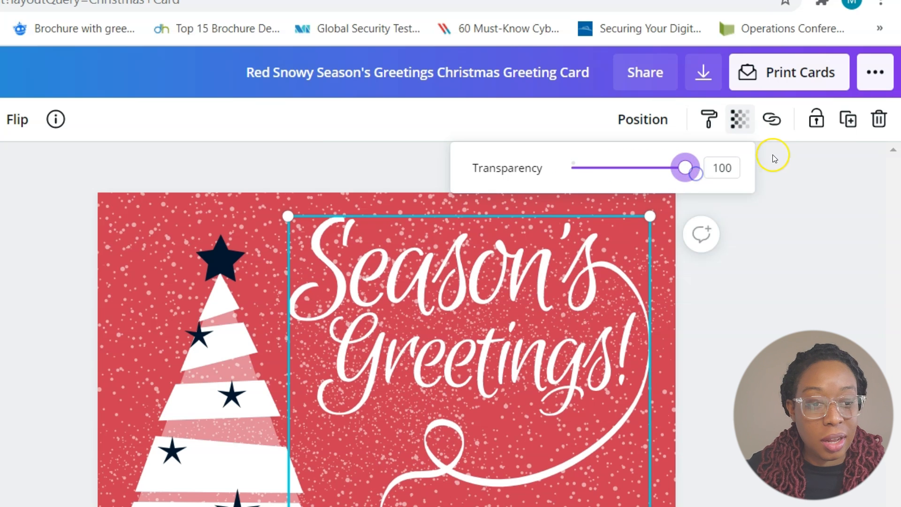
- Lock the "Season's Greetings!" lettering in place, and try locking and unlocking the snow overlay
left_click(817, 119)
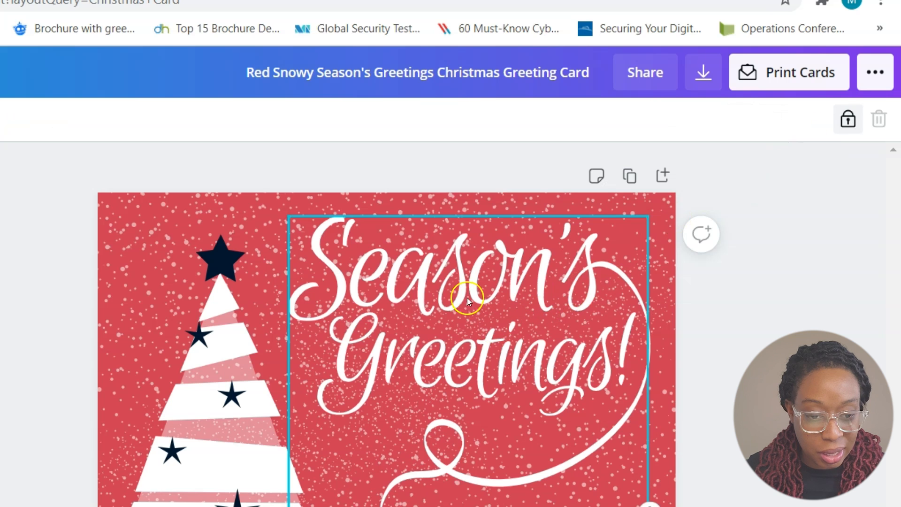
left_click(437, 327)
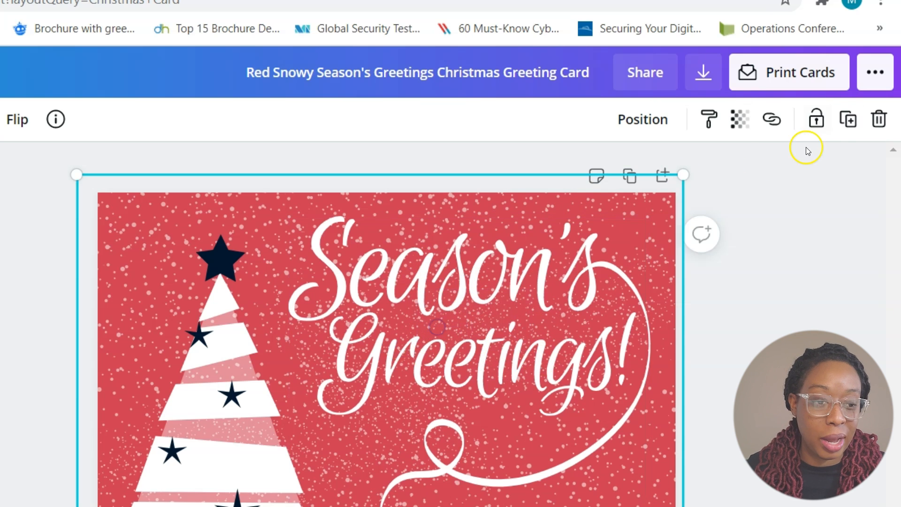
left_click(817, 119)
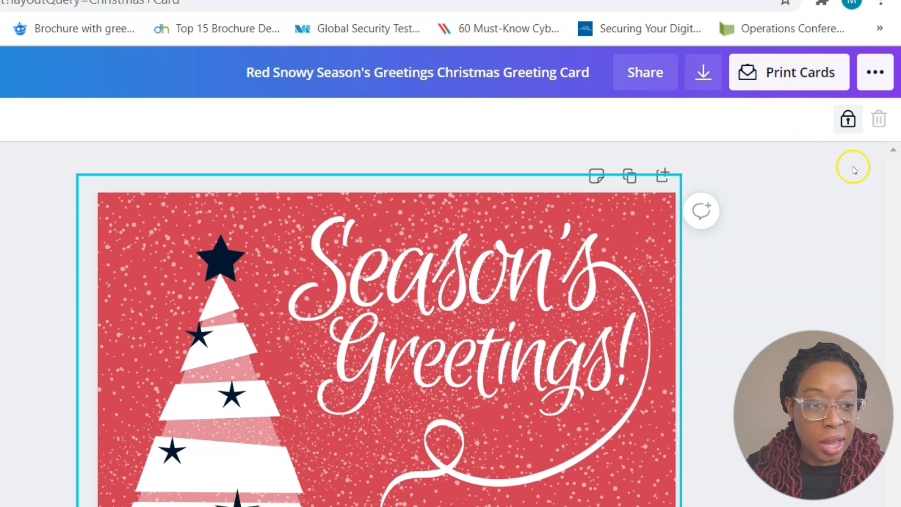
left_click(850, 122)
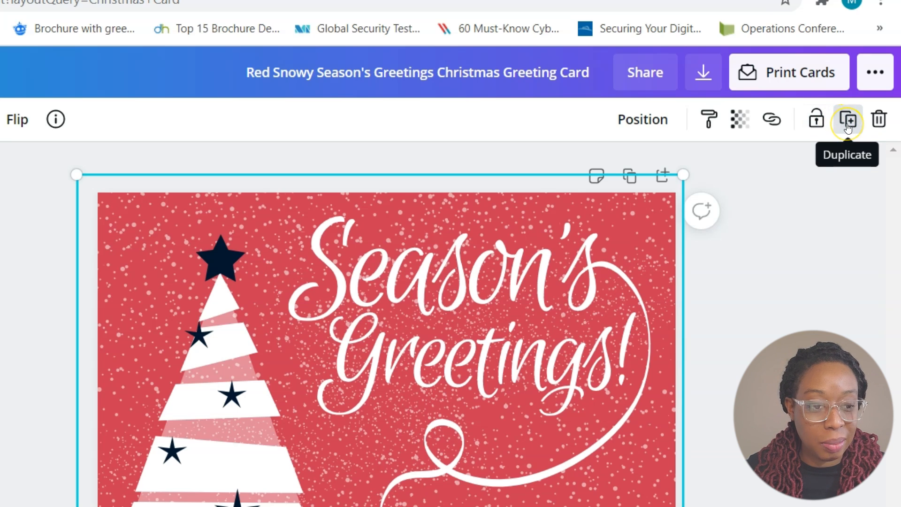
- Duplicate the snow overlay and move the copy around over the card
left_click(847, 124)
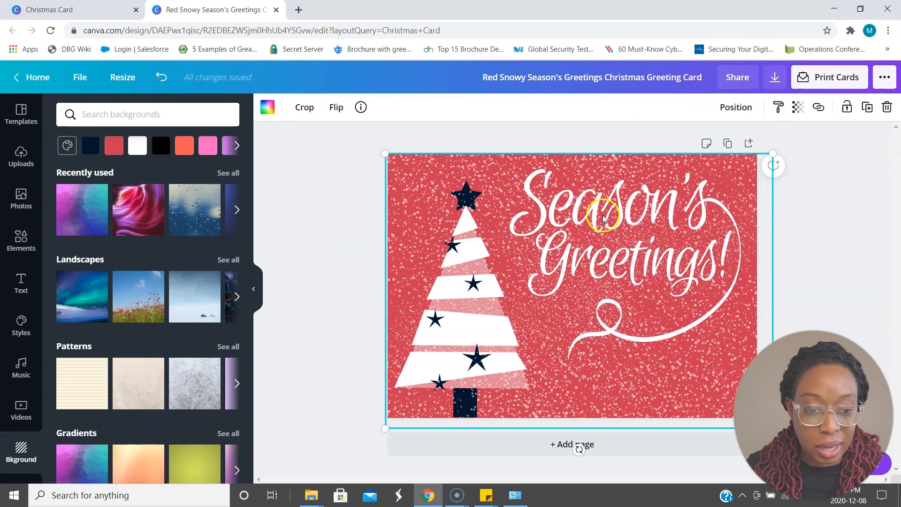
left_click(630, 293)
left_click_drag(630, 293, 674, 305)
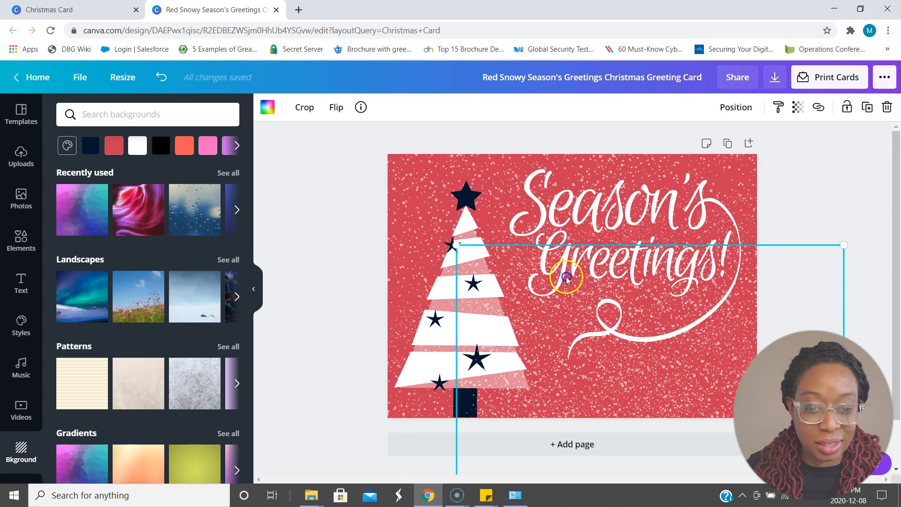
left_click_drag(443, 157, 495, 152)
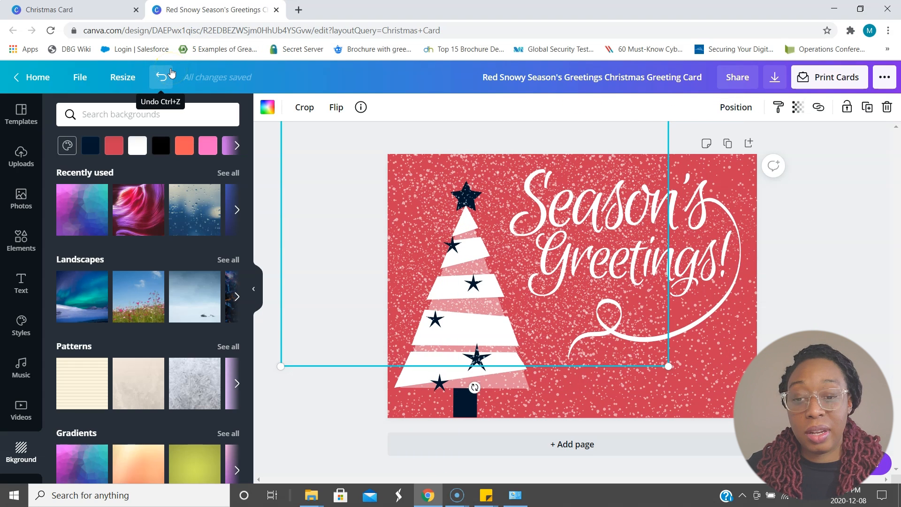
- Undo the moves of the copied snow overlay and its duplication
left_click(161, 77)
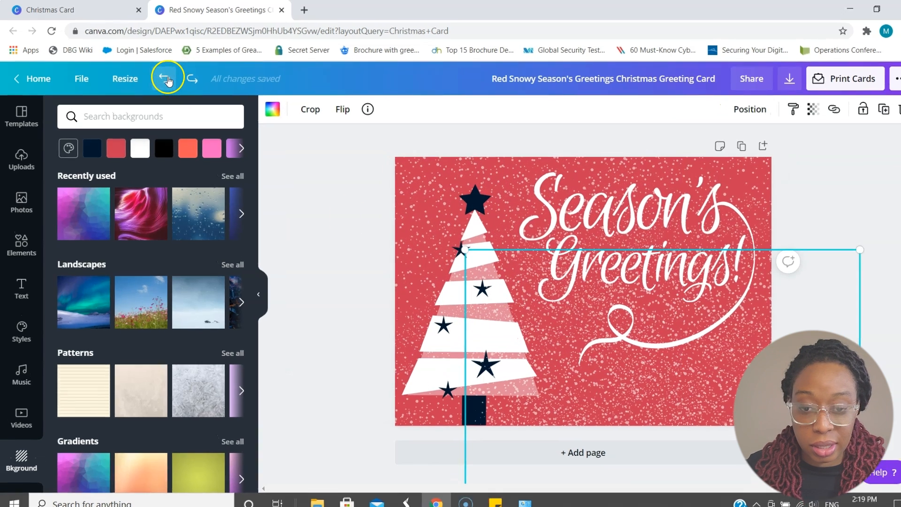
left_click(164, 78)
left_click(191, 92)
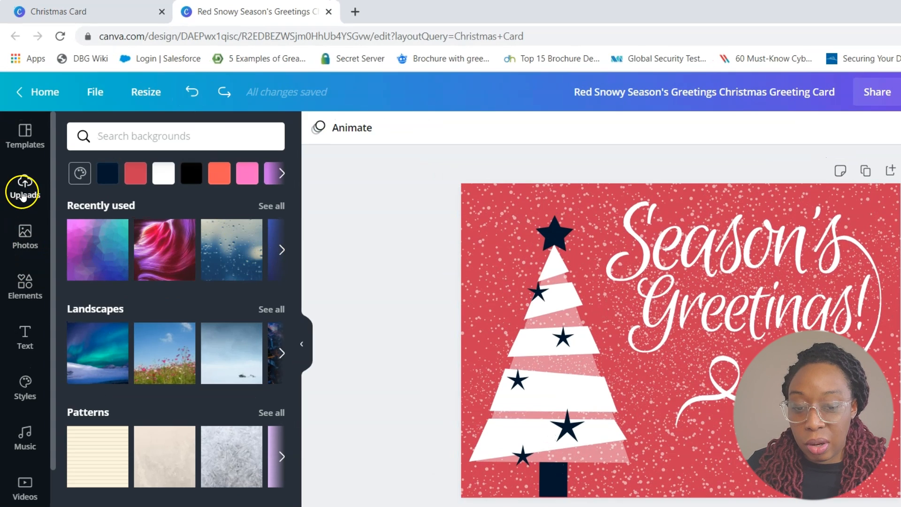
- Add a subheading text box to the card and move it below the swirl of the "Season's Greetings!" lettering
left_click(26, 339)
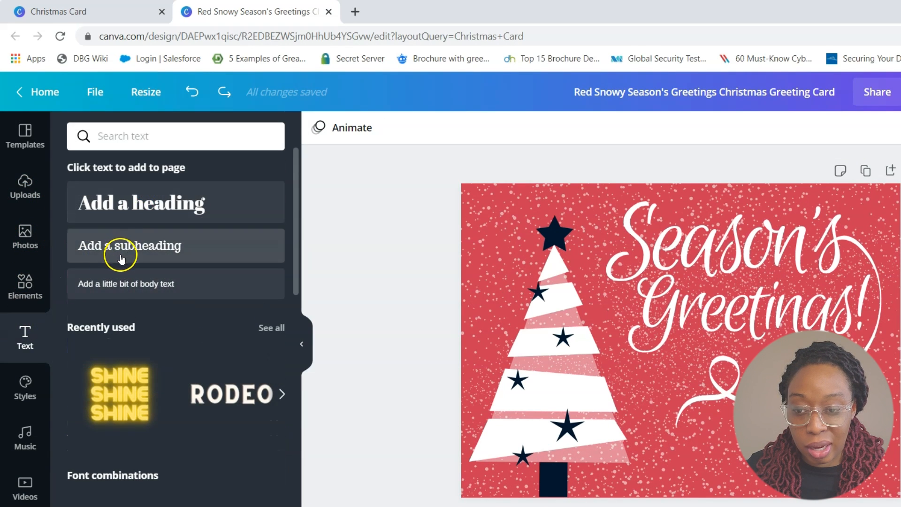
left_click(115, 248)
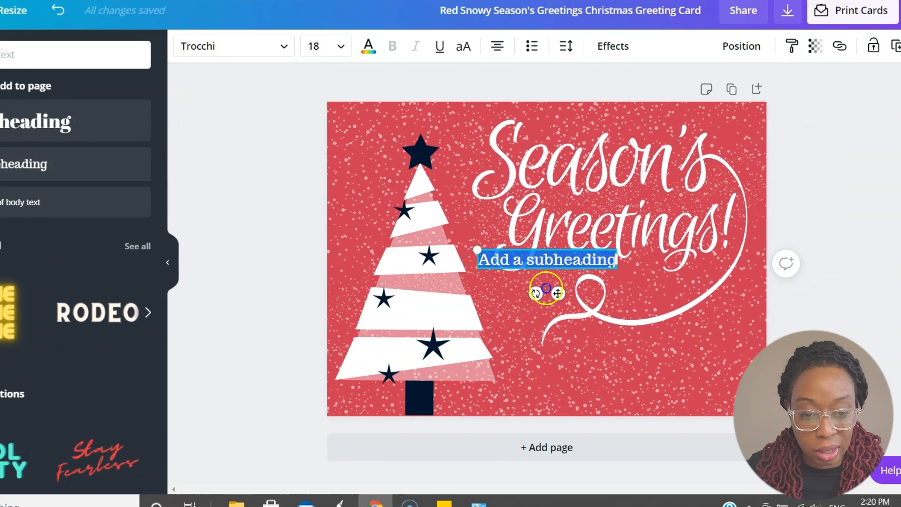
left_click_drag(565, 297, 597, 341)
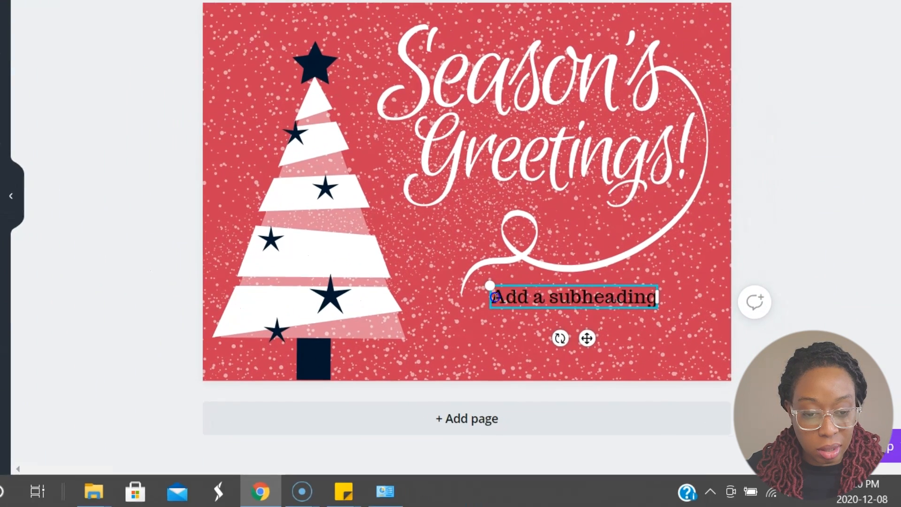
- Replace the subheading placeholder with the recipient's name and a second line reading "From" plus the sender's name, enlarging the text to size 26.8
left_click_drag(495, 297, 656, 284)
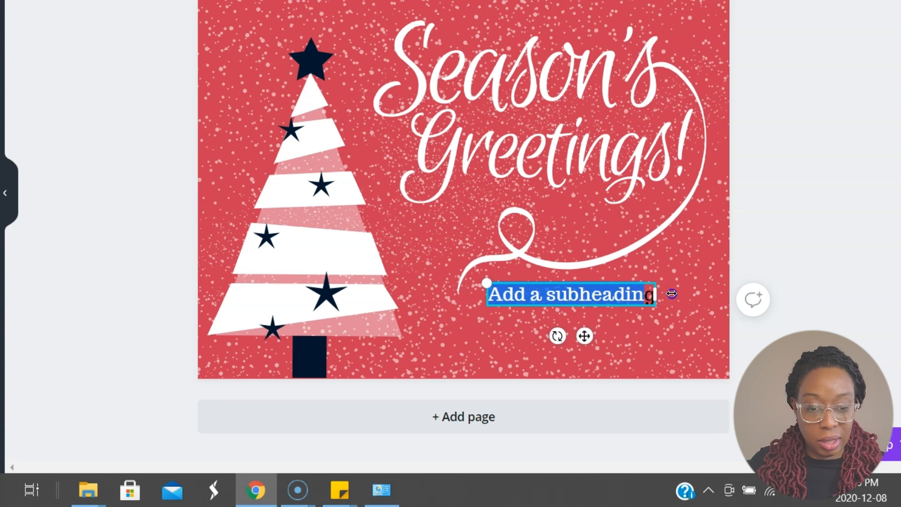
key("BackSpace")
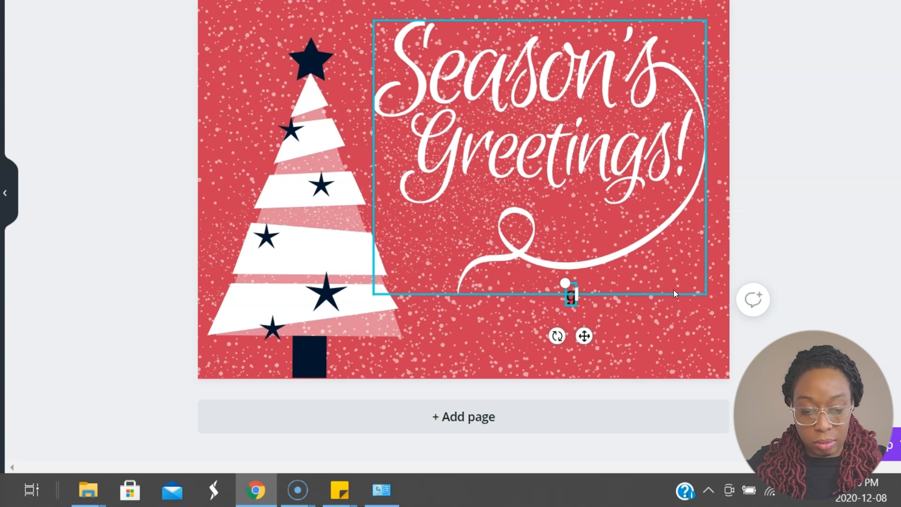
type("Joe")
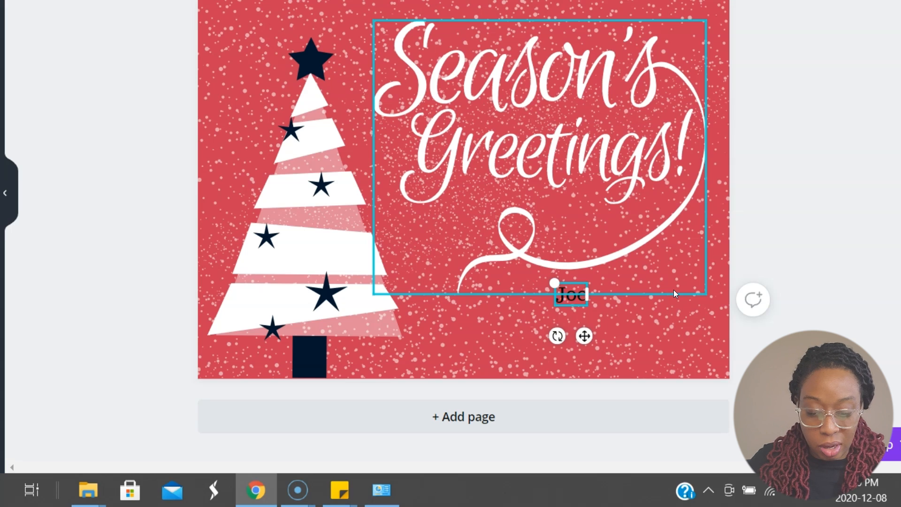
key("Return")
type("From Michelle")
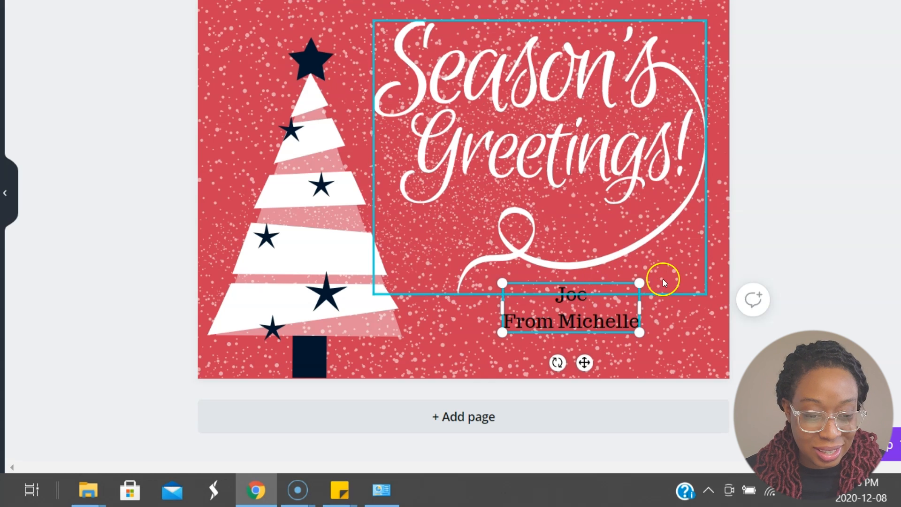
left_click_drag(641, 283, 704, 243)
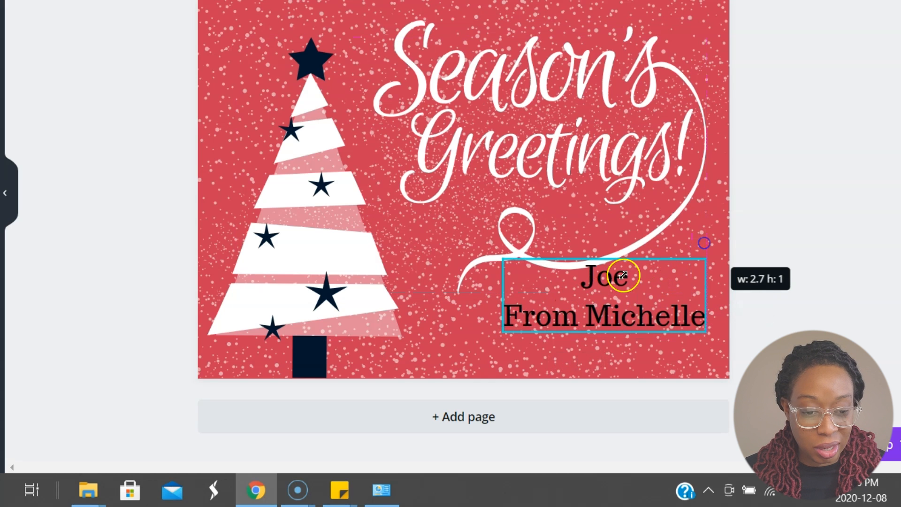
left_click(578, 284)
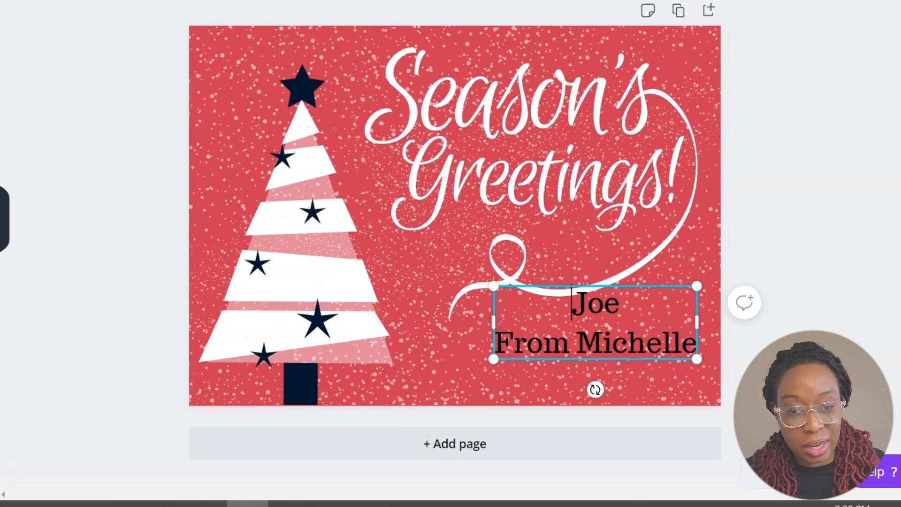
- Right-align the two name lines and move their text box down, clear of the lettering's swirl
left_click(459, 31)
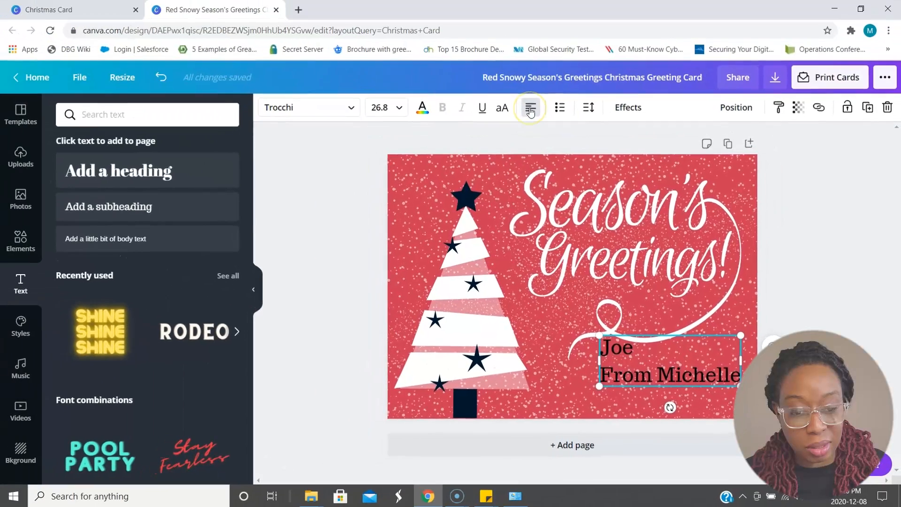
left_click(530, 111)
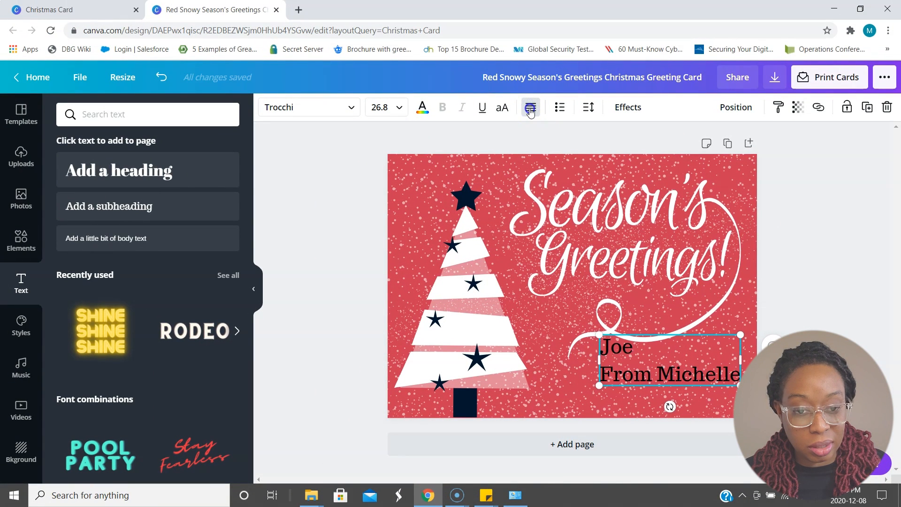
left_click(530, 109)
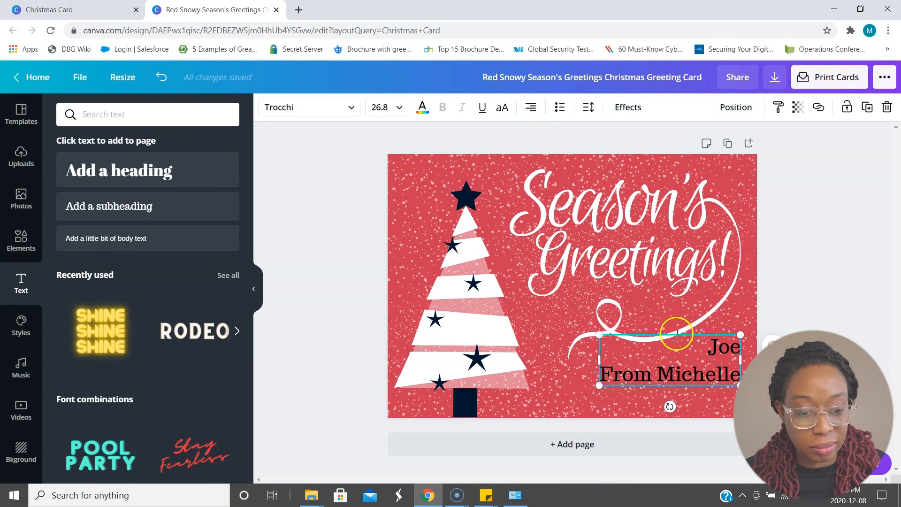
left_click_drag(676, 333, 677, 348)
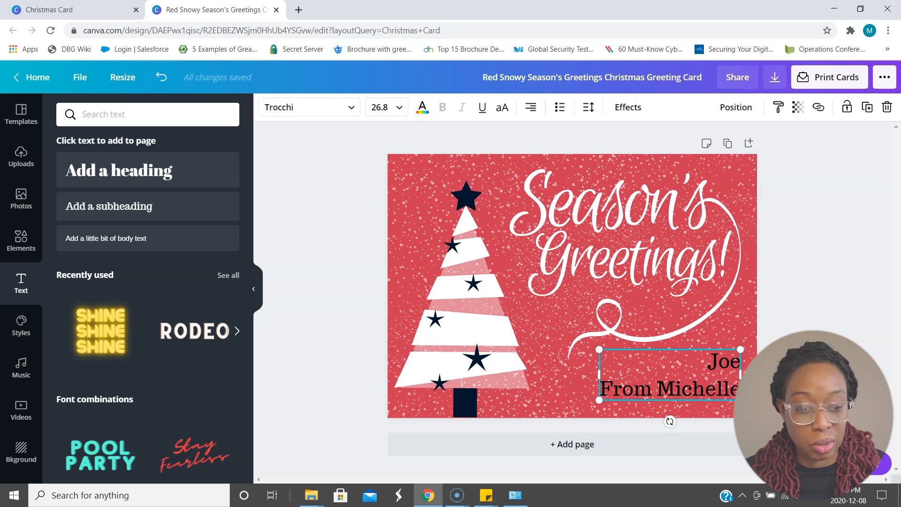
key("Escape")
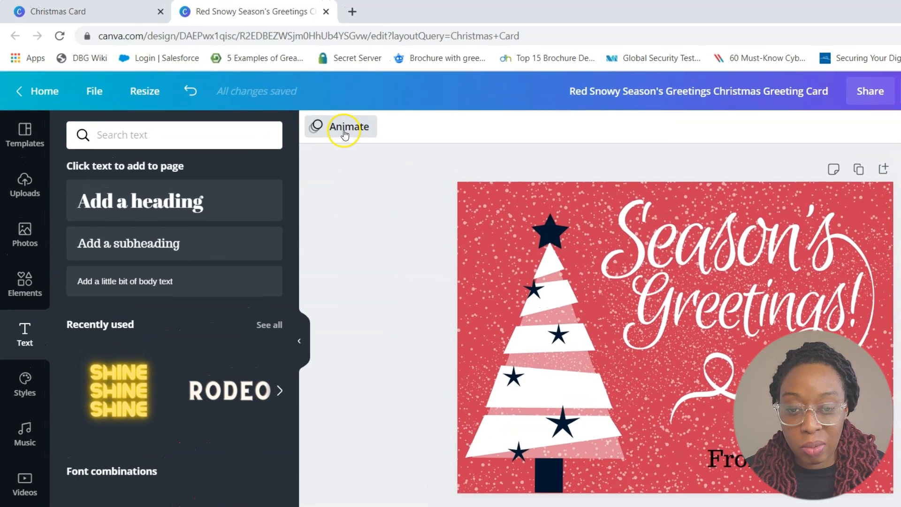
- Try the Pan and Drift animations on the card page, and apply the Baseline animation
left_click(289, 108)
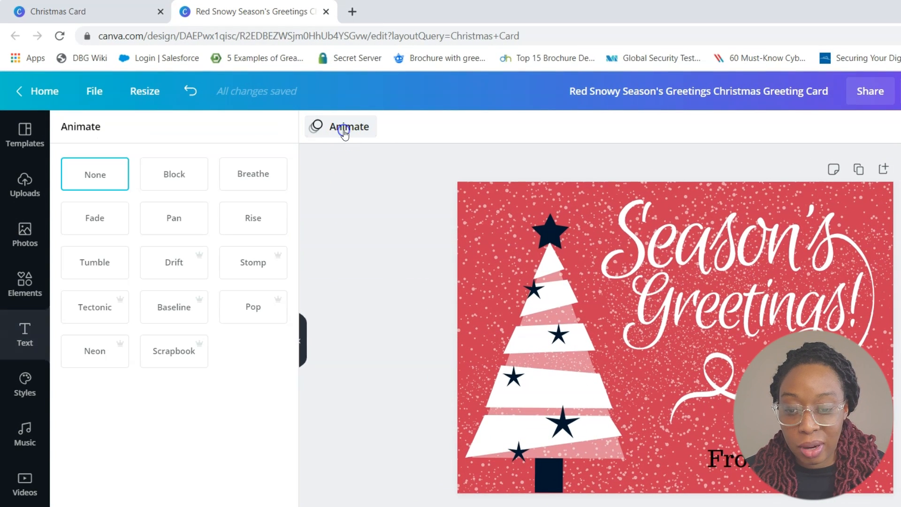
left_click(535, 362)
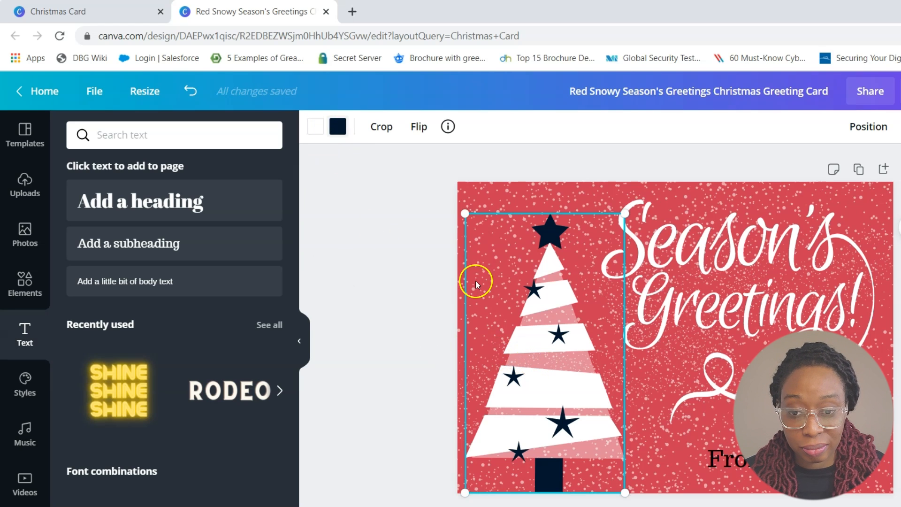
left_click(388, 302)
left_click(330, 126)
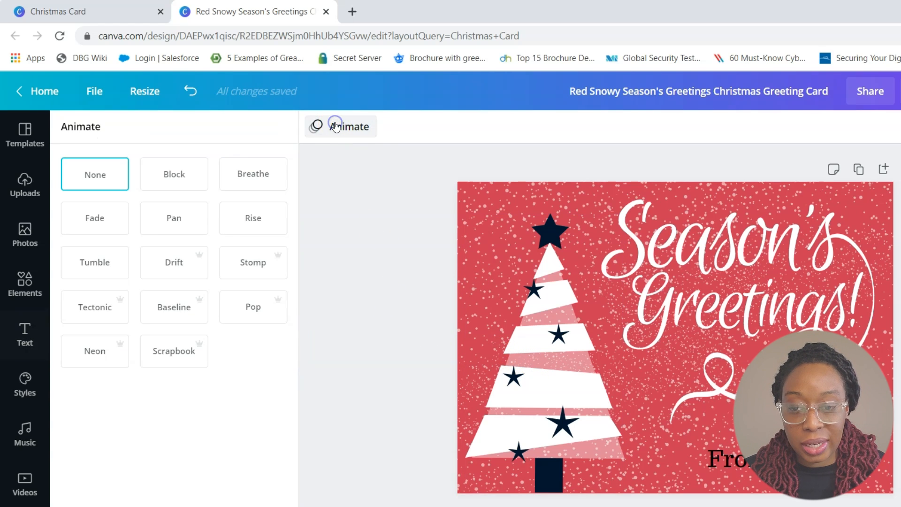
left_click(181, 219)
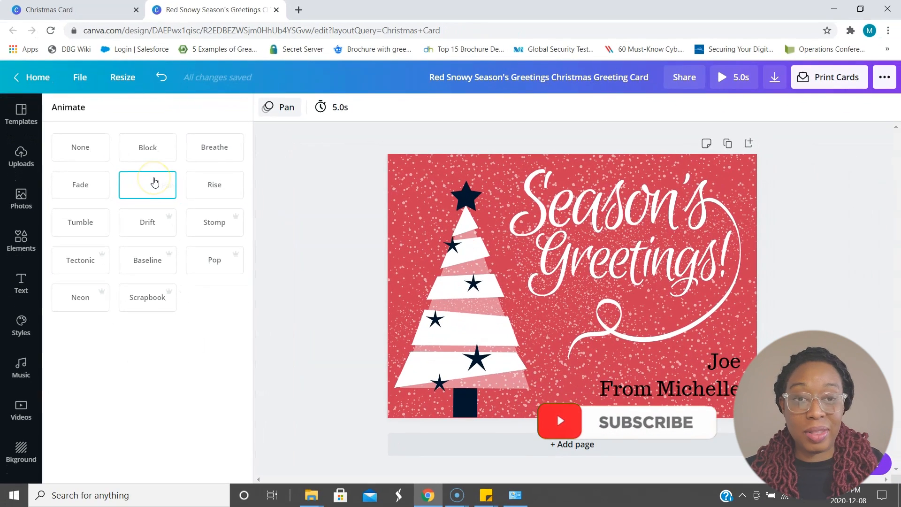
left_click(150, 227)
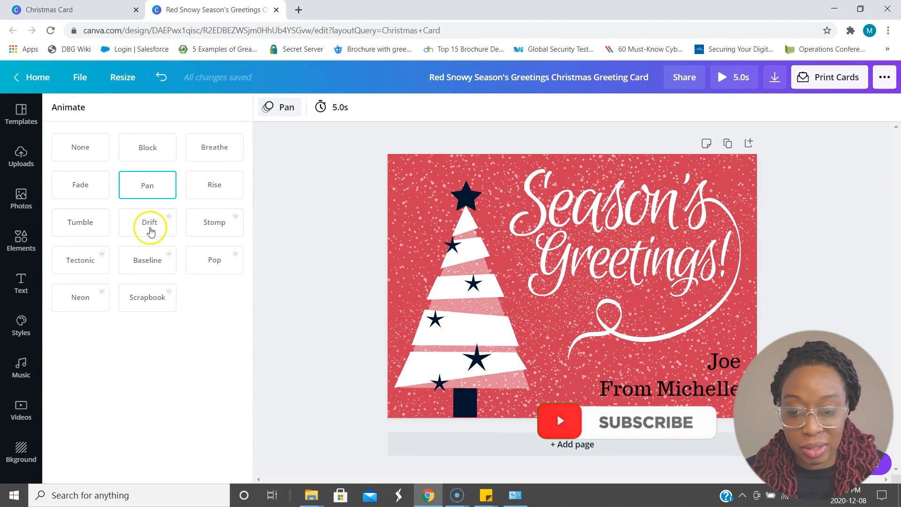
left_click(217, 228)
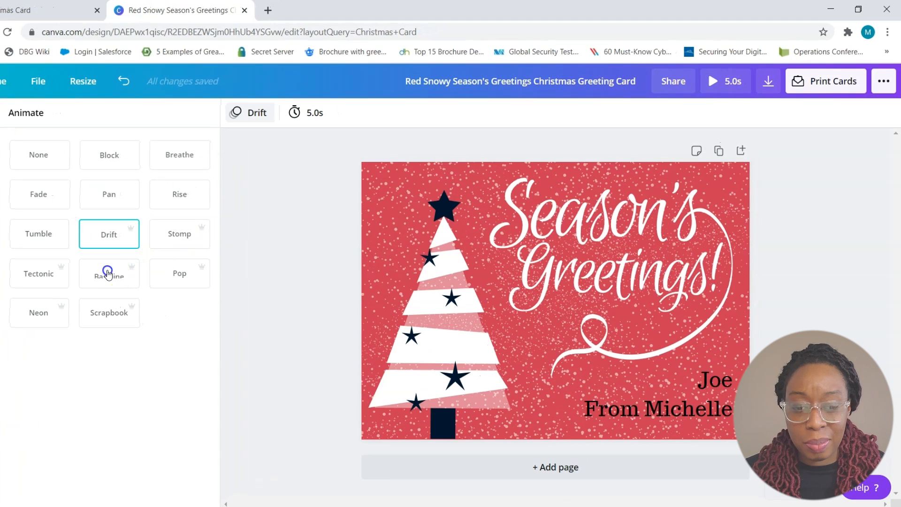
left_click(108, 274)
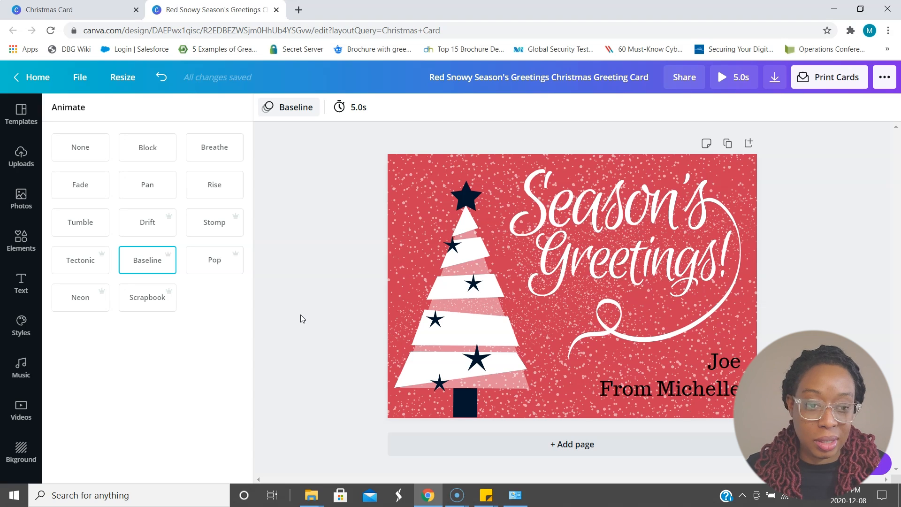
left_click(783, 153)
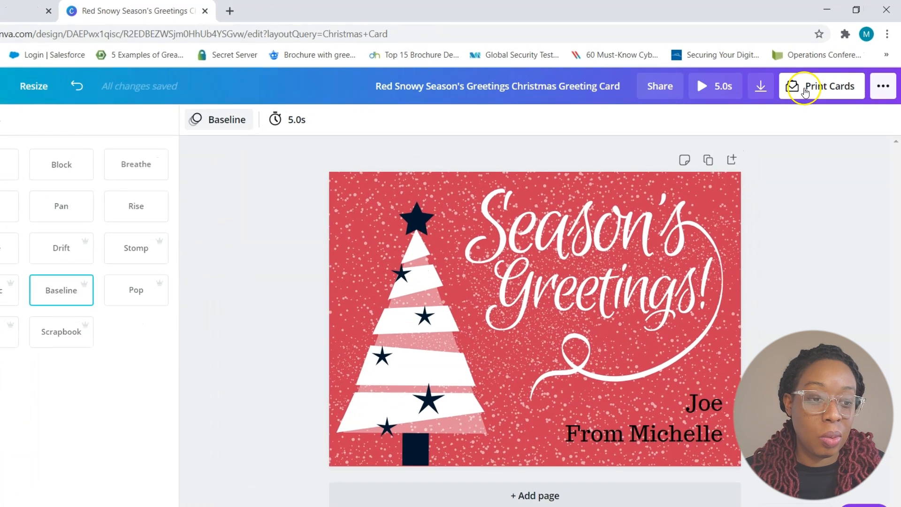
- Review the print order options for the card, including paper, finish, number of copies and envelopes
left_click(815, 83)
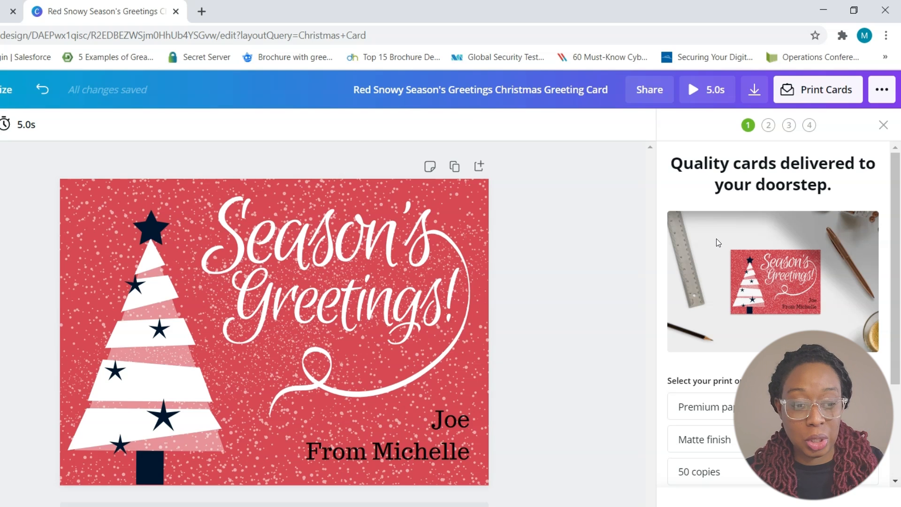
scroll(716, 239, "down", 3)
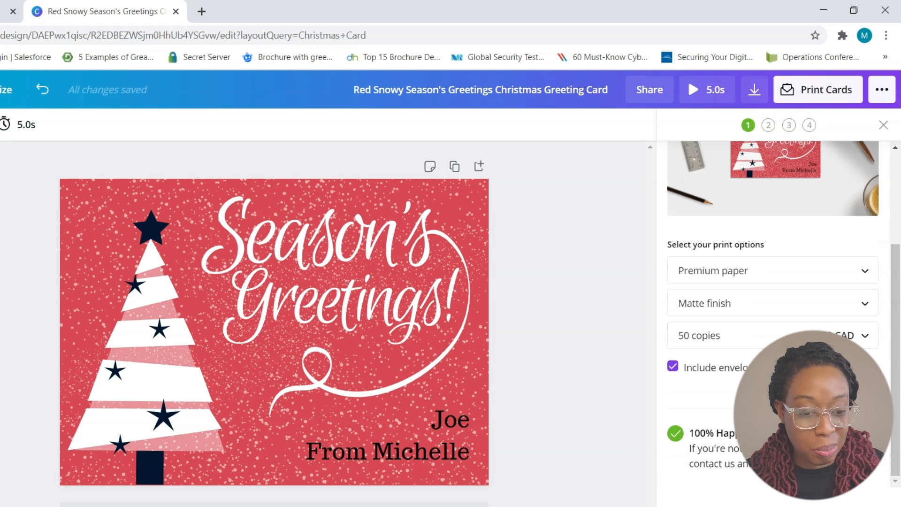
scroll(779, 384, "up", 3)
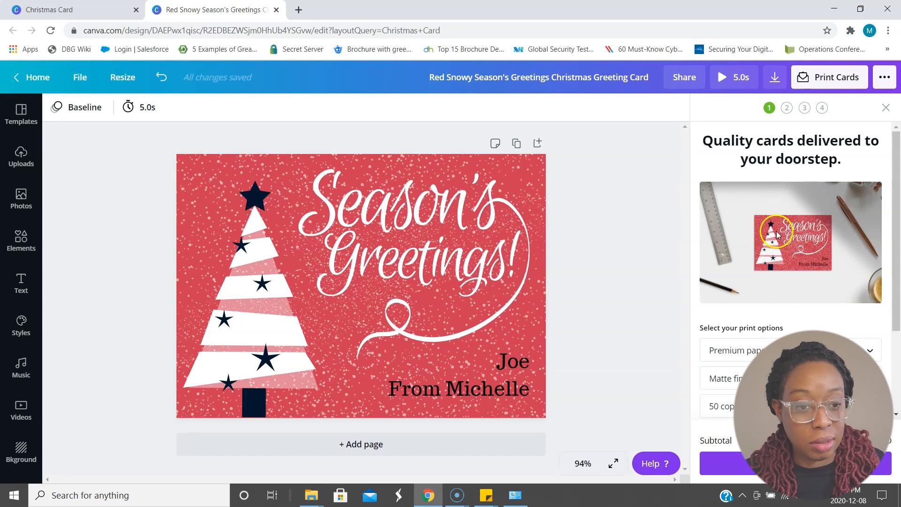
- Look through the recommended publishing options and the sharing destinations available for the card
left_click(885, 78)
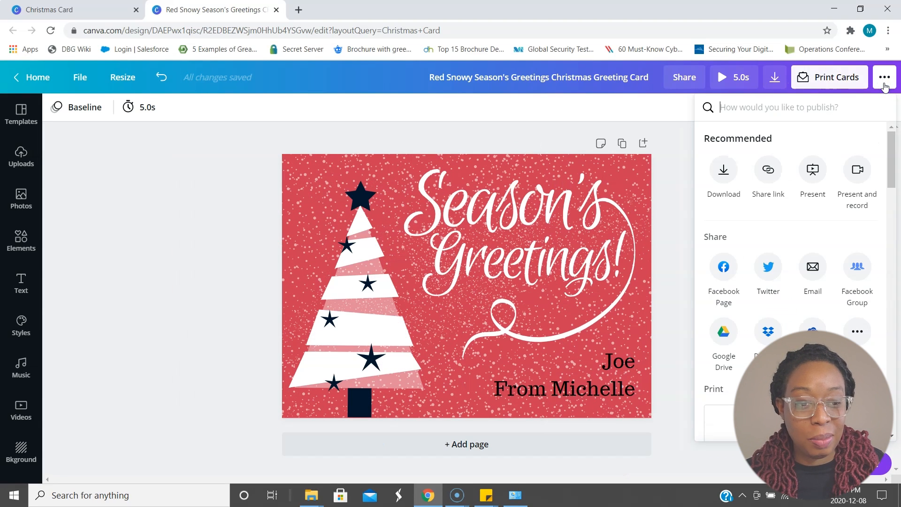
left_click(775, 79)
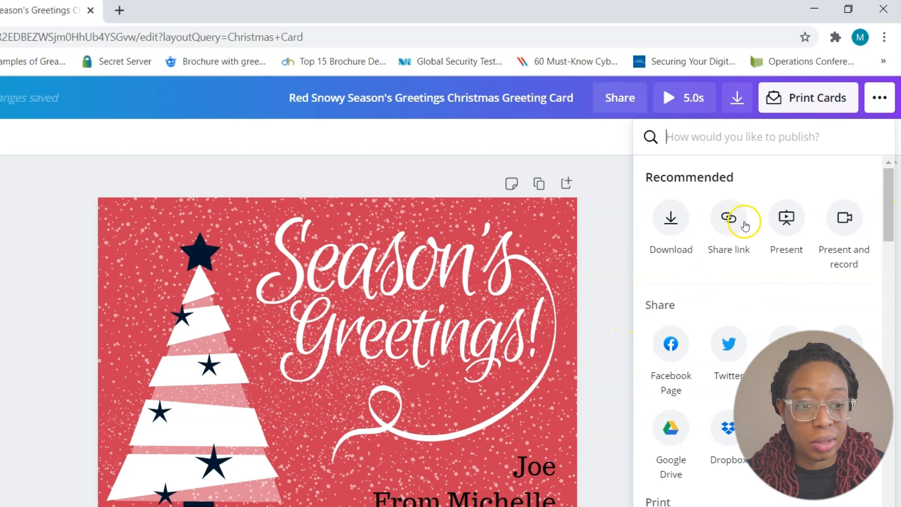
left_click(672, 224)
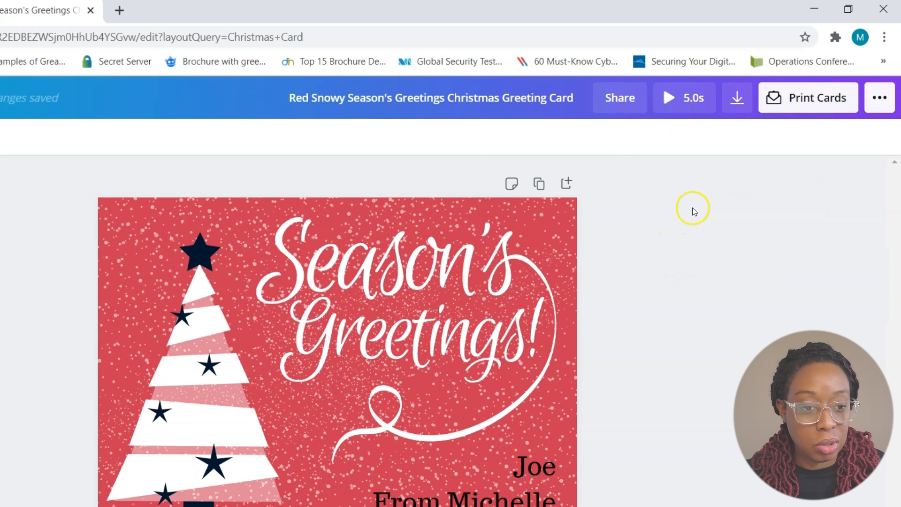
- Download the card as a PDF Print file with crop marks and bleed included
left_click(733, 101)
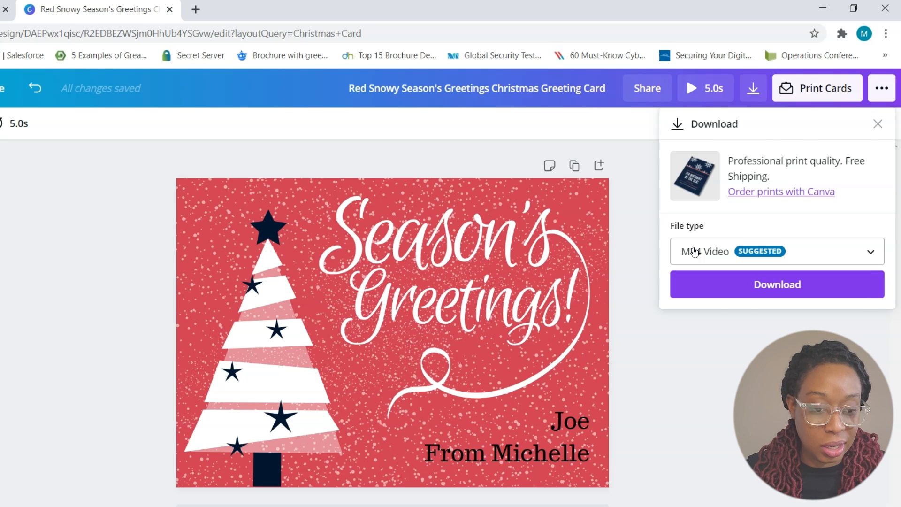
left_click(694, 252)
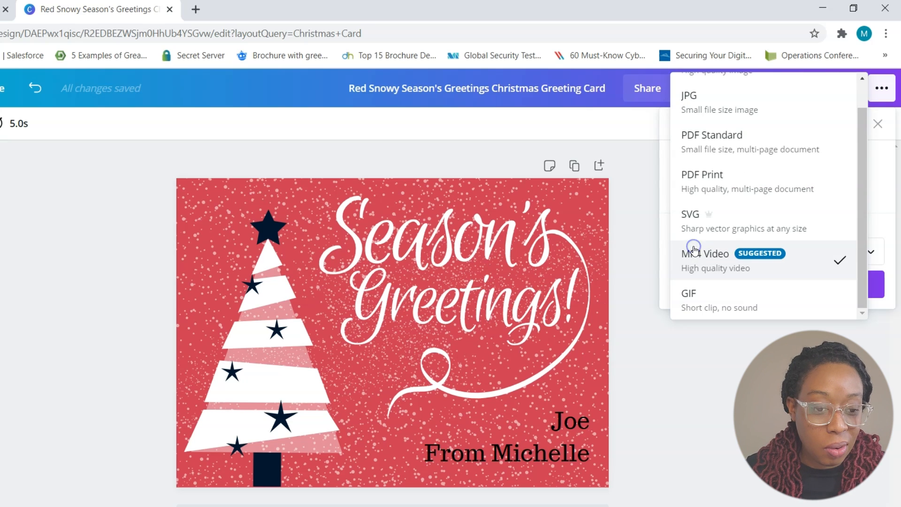
left_click(698, 179)
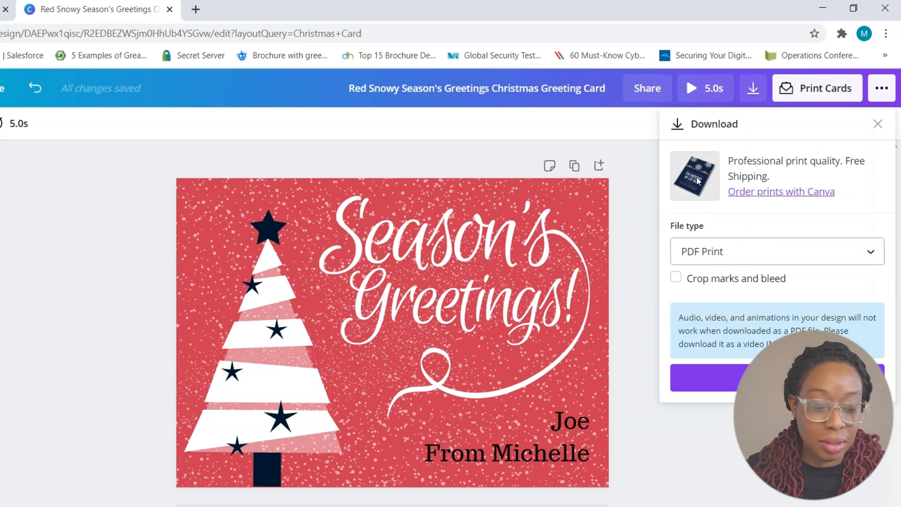
left_click(676, 279)
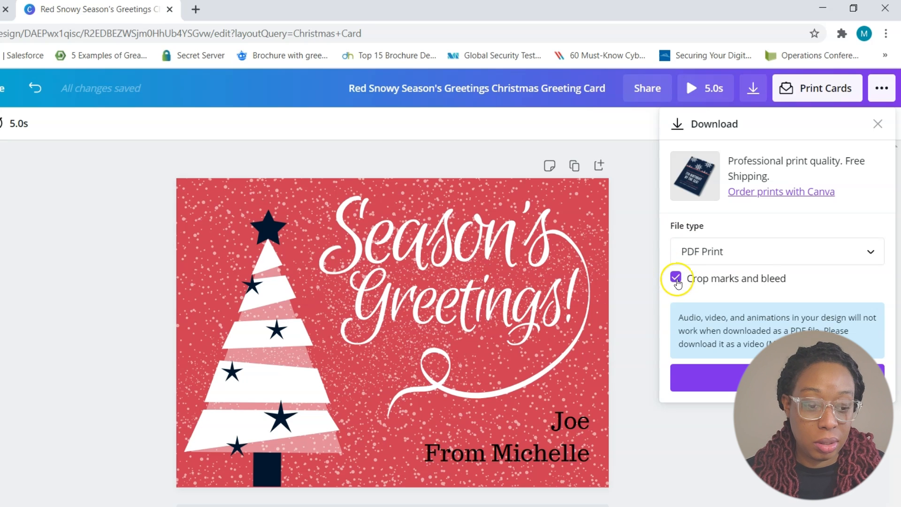
left_click(718, 377)
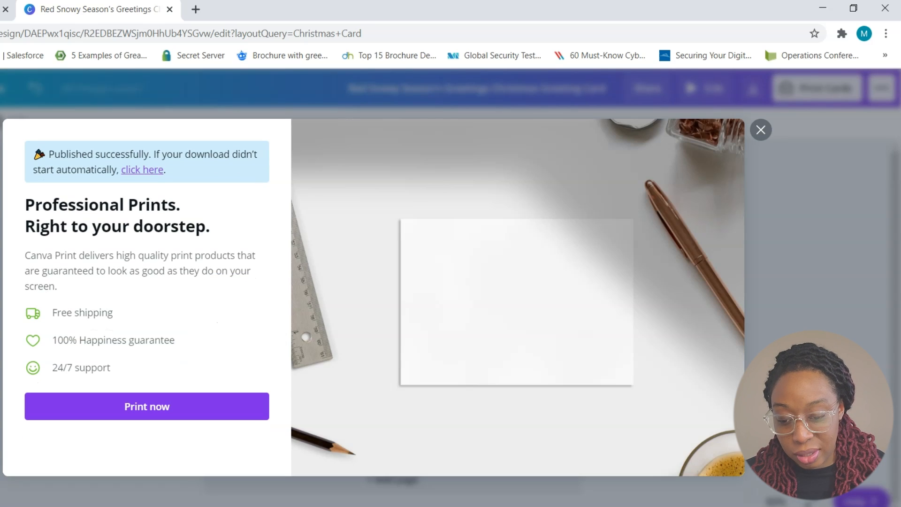
- View the downloaded card PDF, then return to the card design and dismiss the Professional Prints offer
left_click(14, 441)
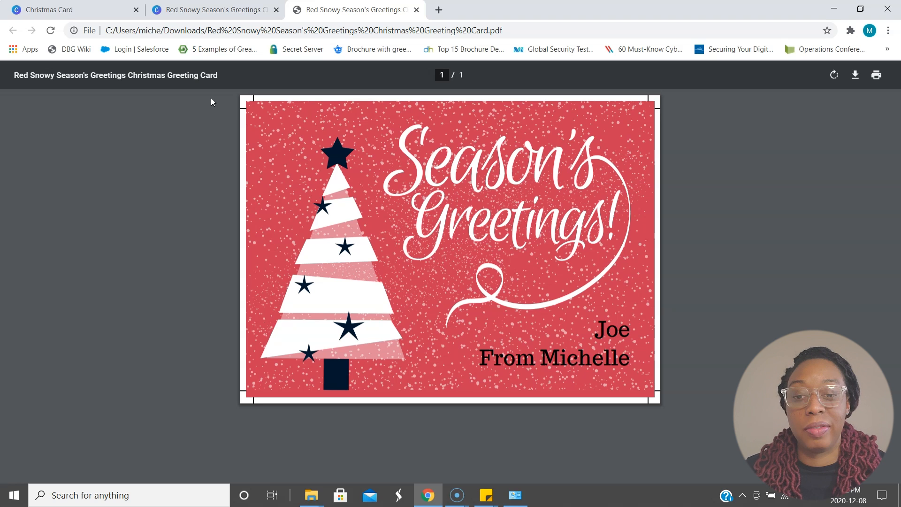
left_click(220, 10)
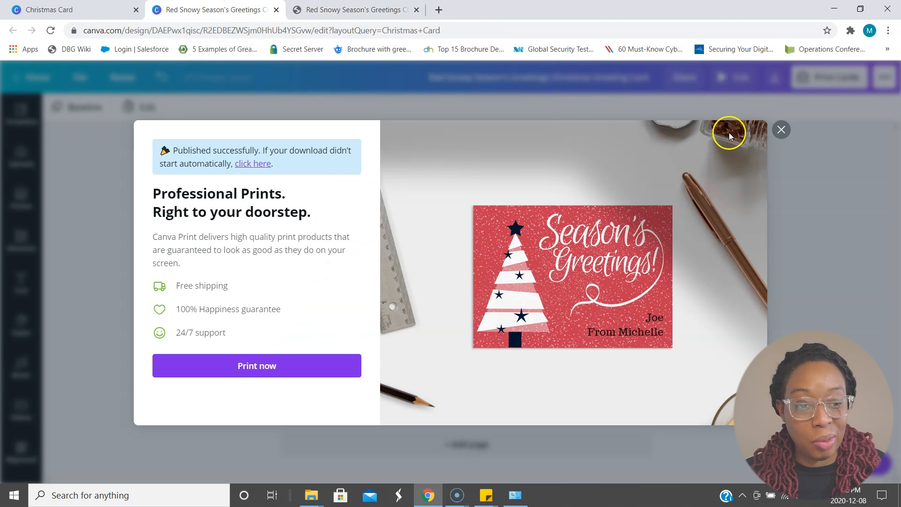
left_click(779, 130)
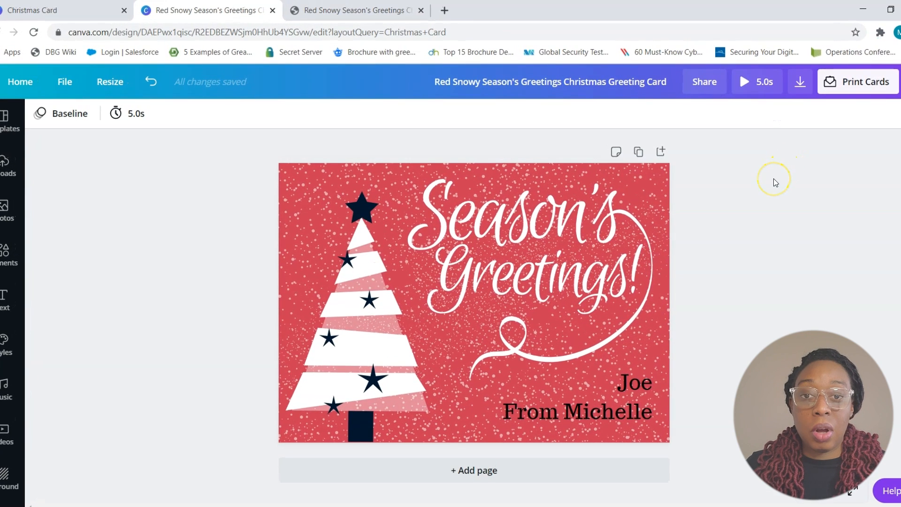